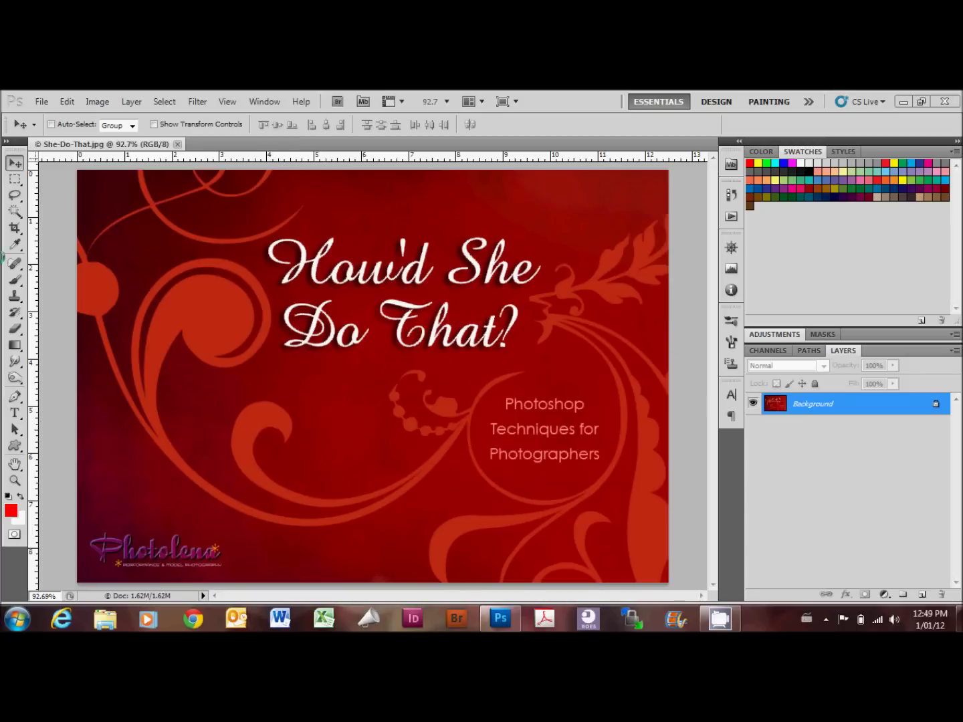
Step: Open DSC03677 from the desktop's Behind The Lens folder and duplicate its Background layer
click(41, 101)
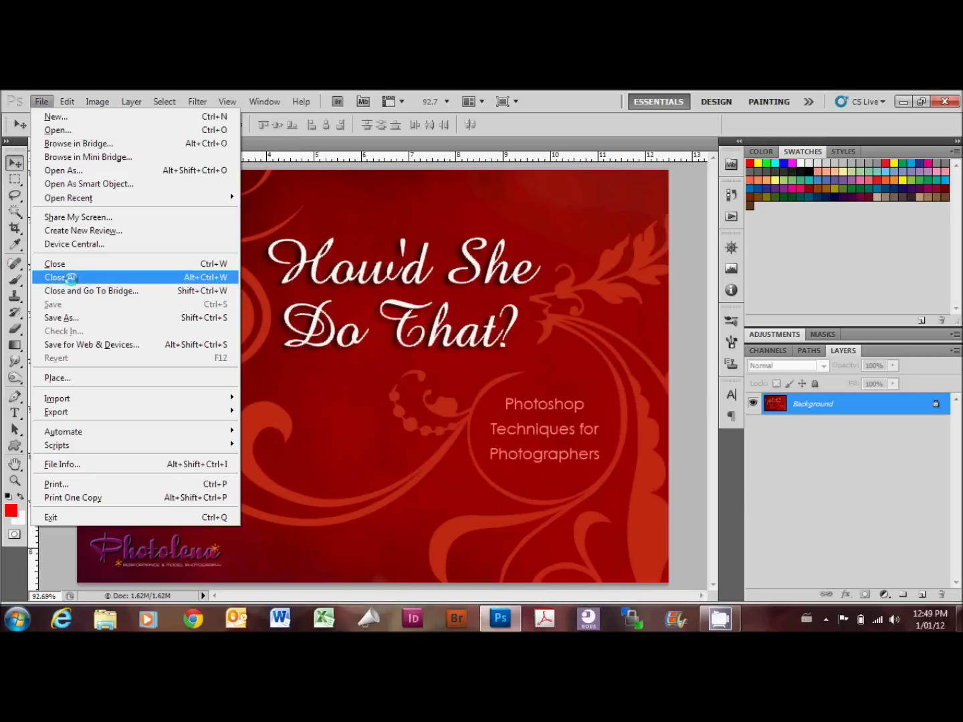
click(57, 129)
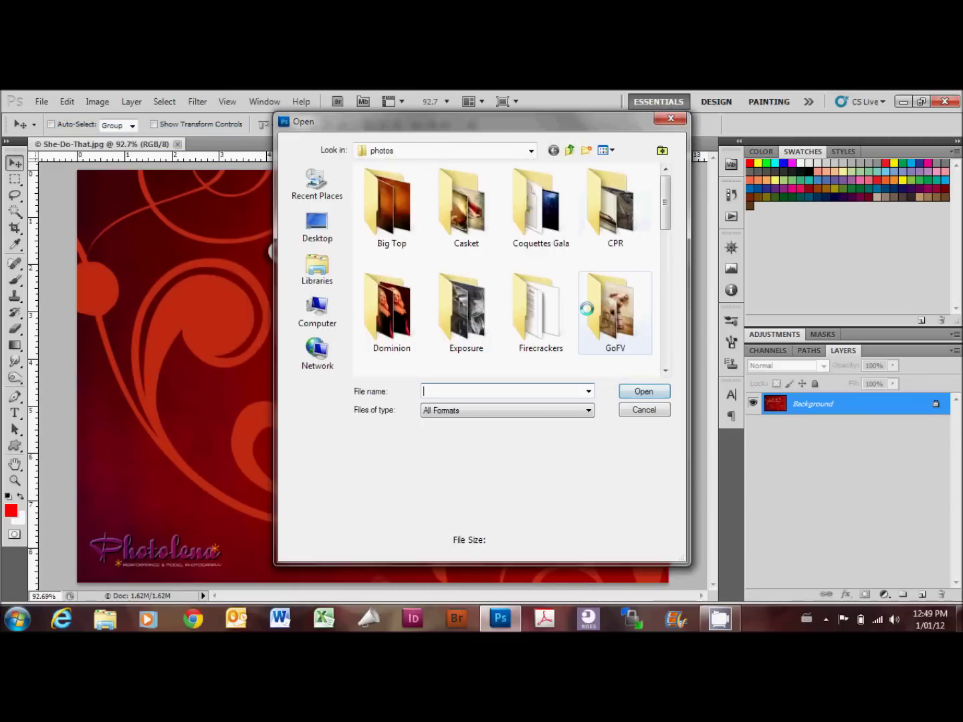
click(317, 224)
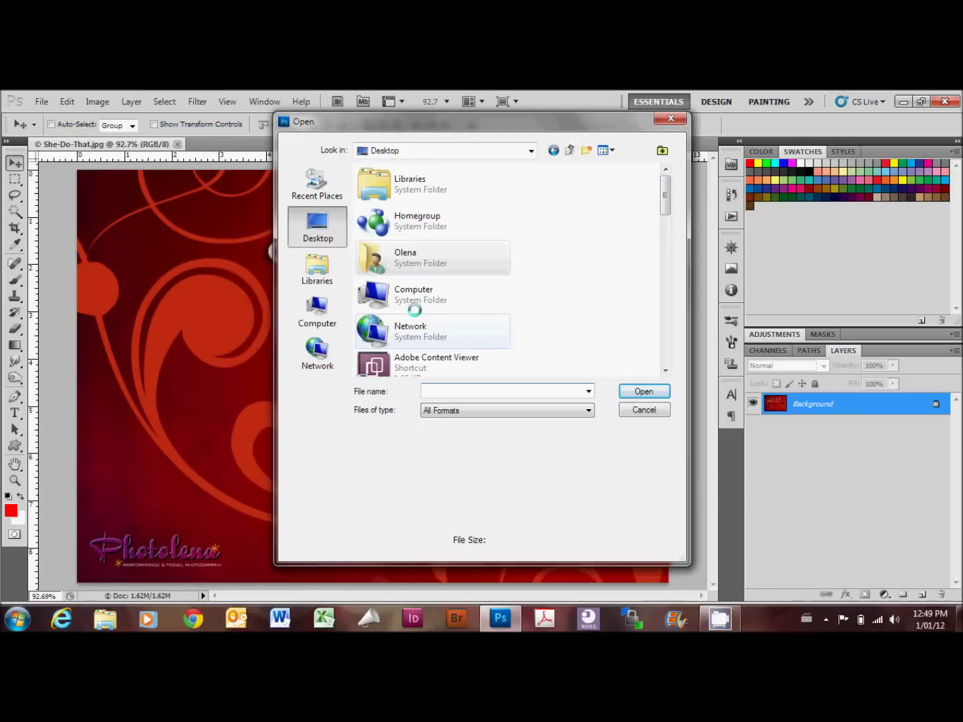
drag(662, 194, 662, 306)
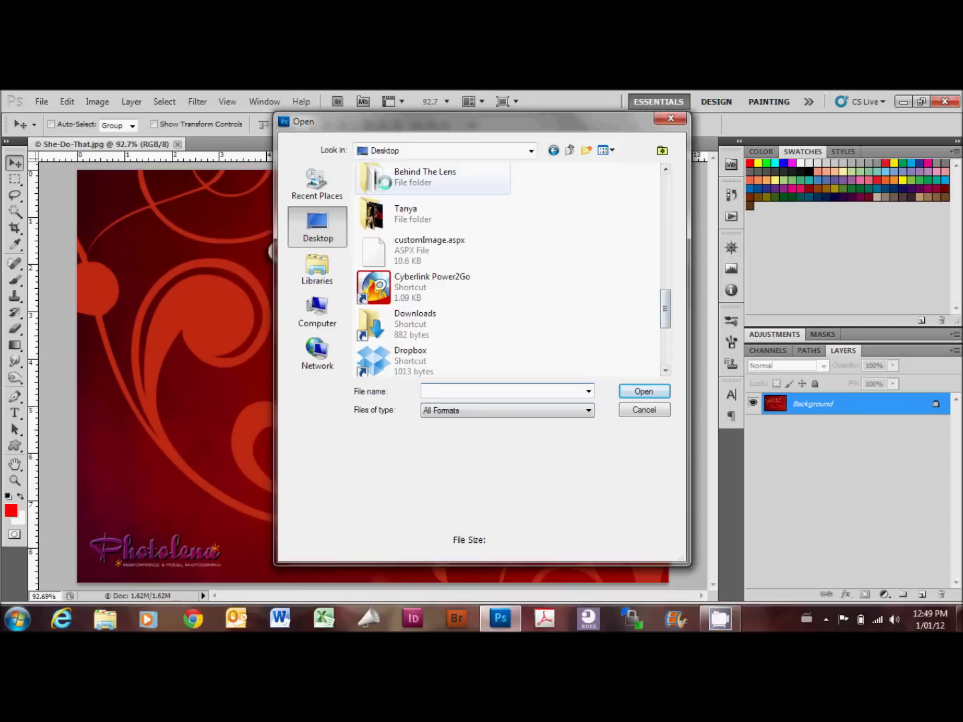
double_click(404, 177)
click(615, 204)
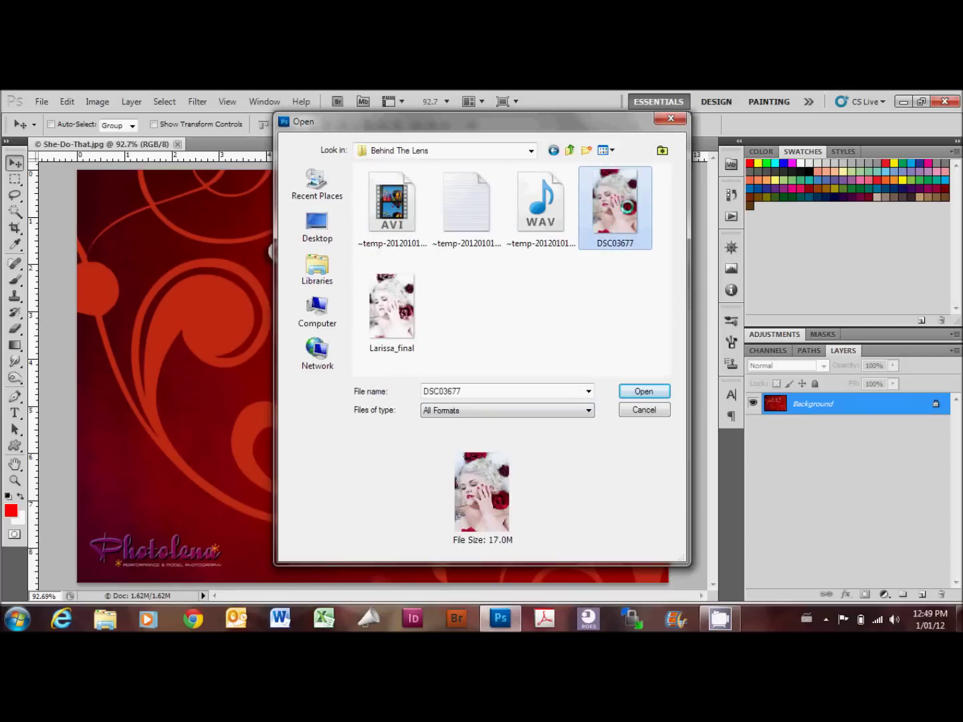
click(644, 391)
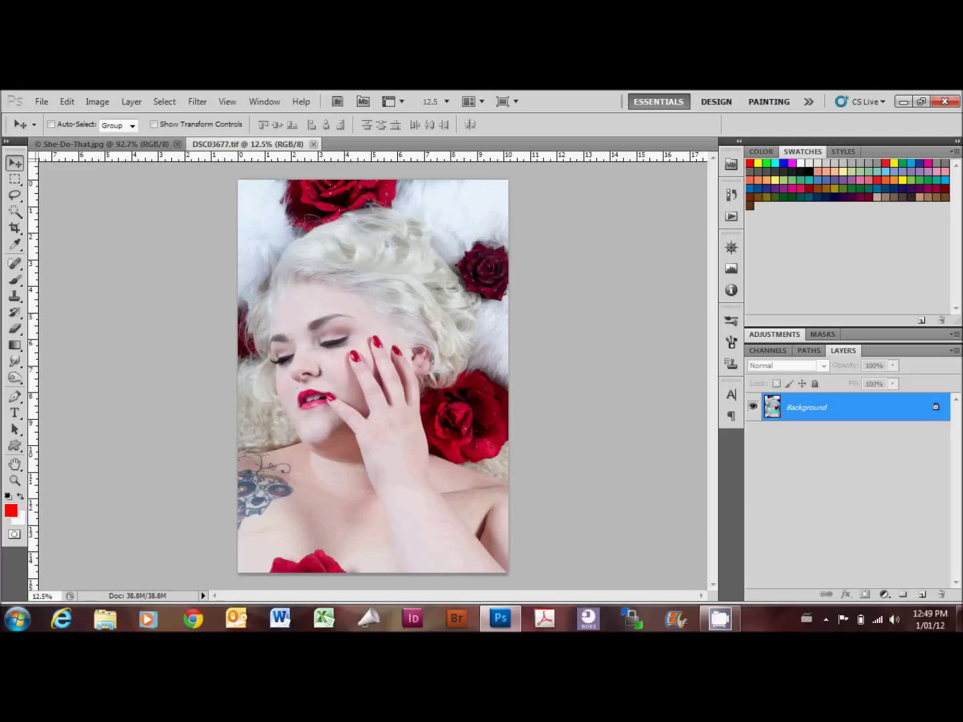
drag(773, 406, 921, 591)
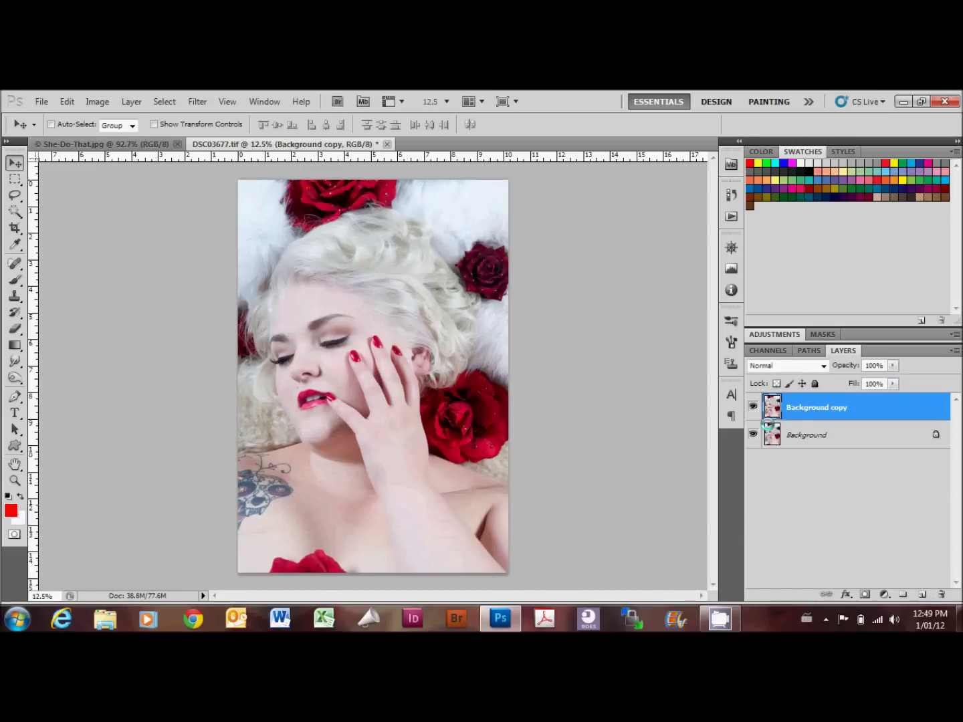
Step: Set Background copy to Overlay blending, then target the original Background layer for an adjustment
click(799, 365)
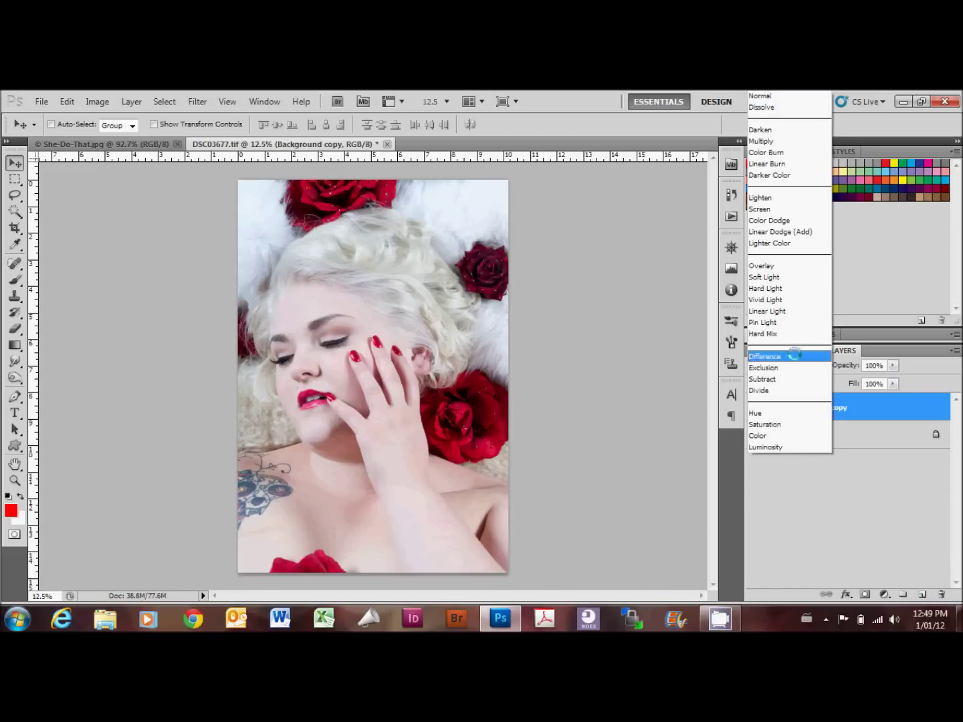
click(779, 266)
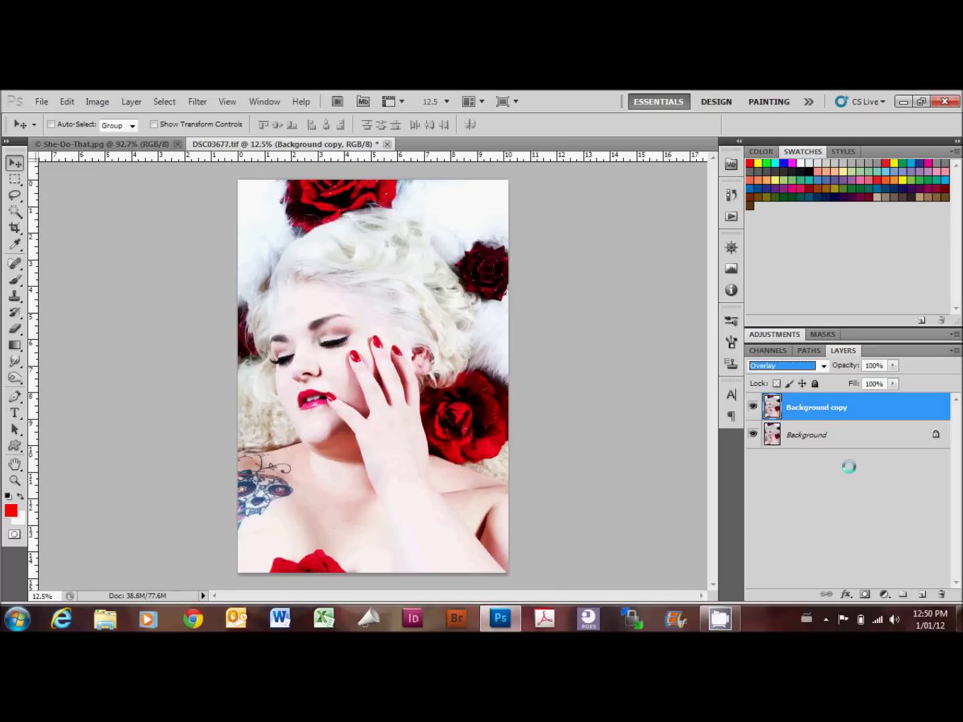
click(832, 435)
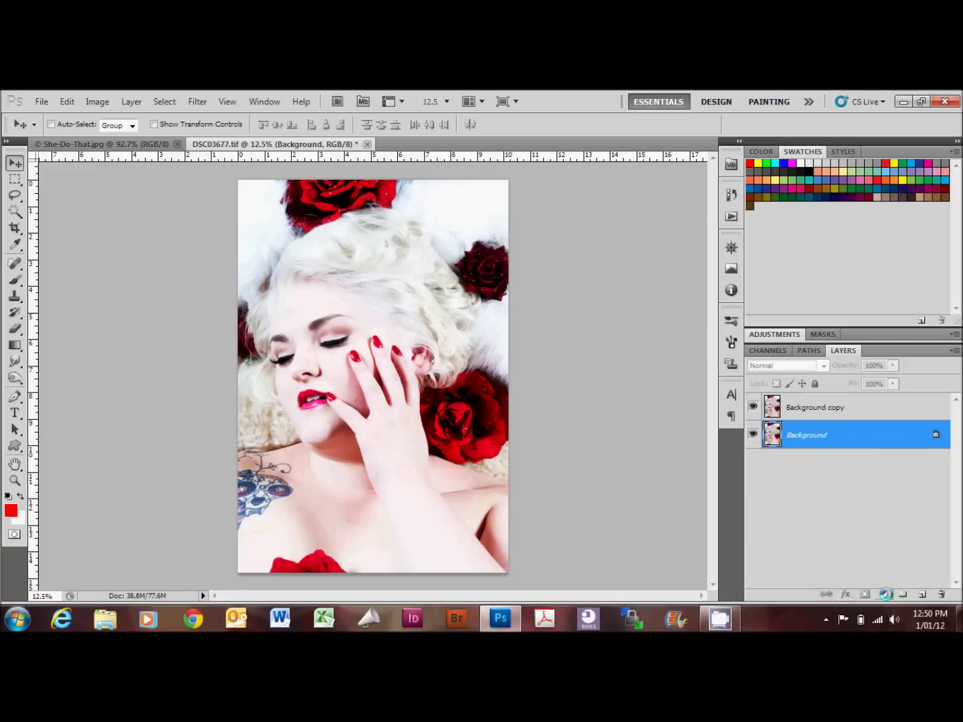
click(885, 594)
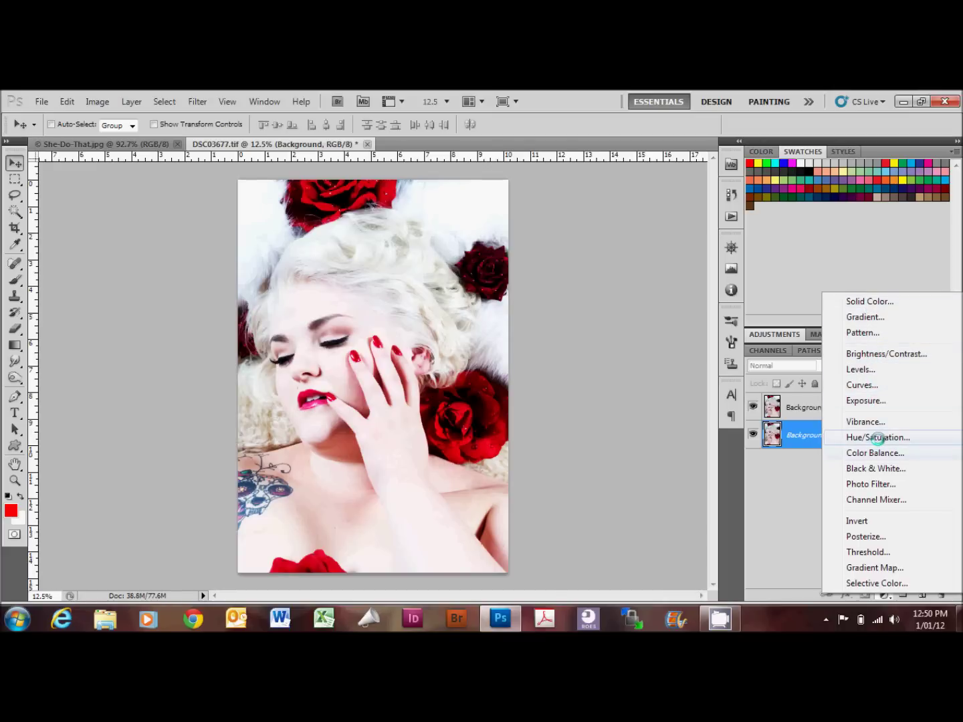
Step: Add a Black & White adjustment layer above Background, left on its Default preset
click(875, 468)
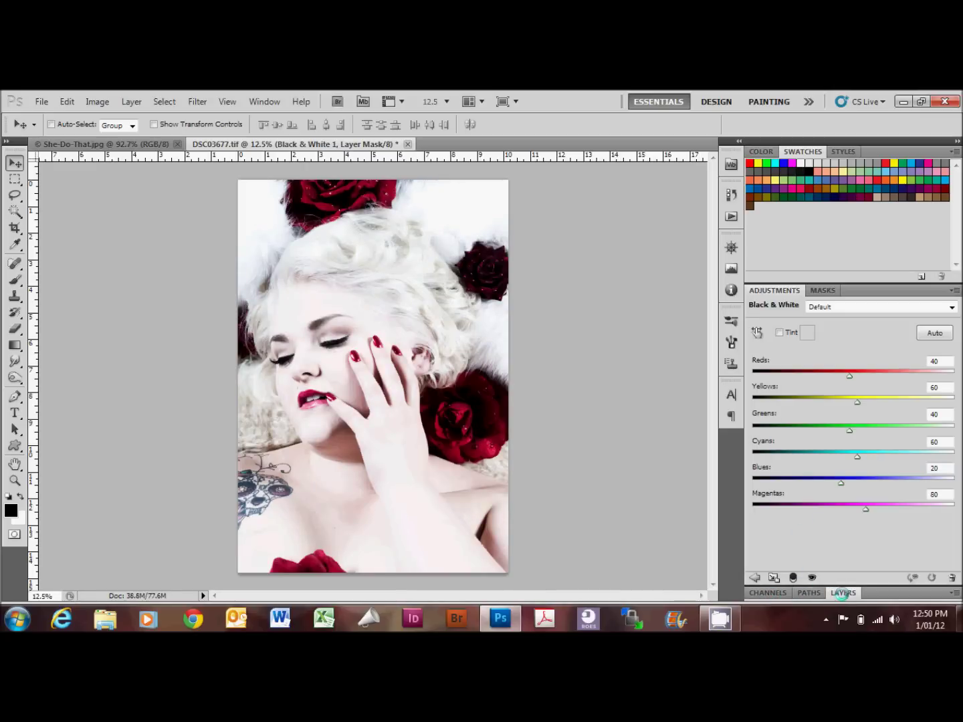
click(843, 593)
click(857, 307)
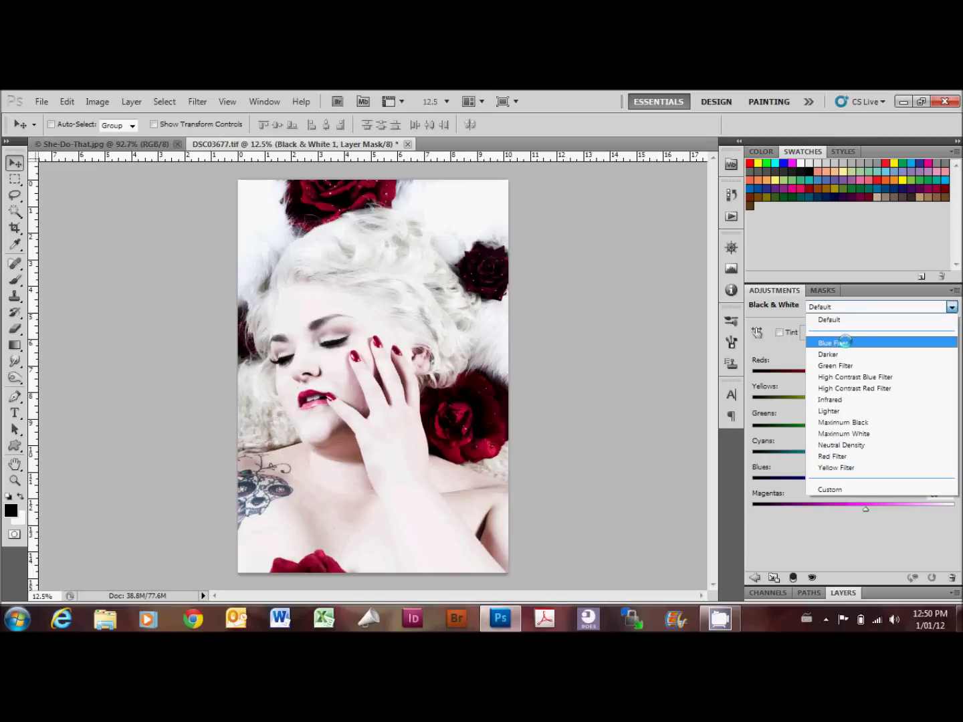
Step: Preview Black & White presets from Blue Filter through Red Filter, settling on Neutral Density
click(845, 342)
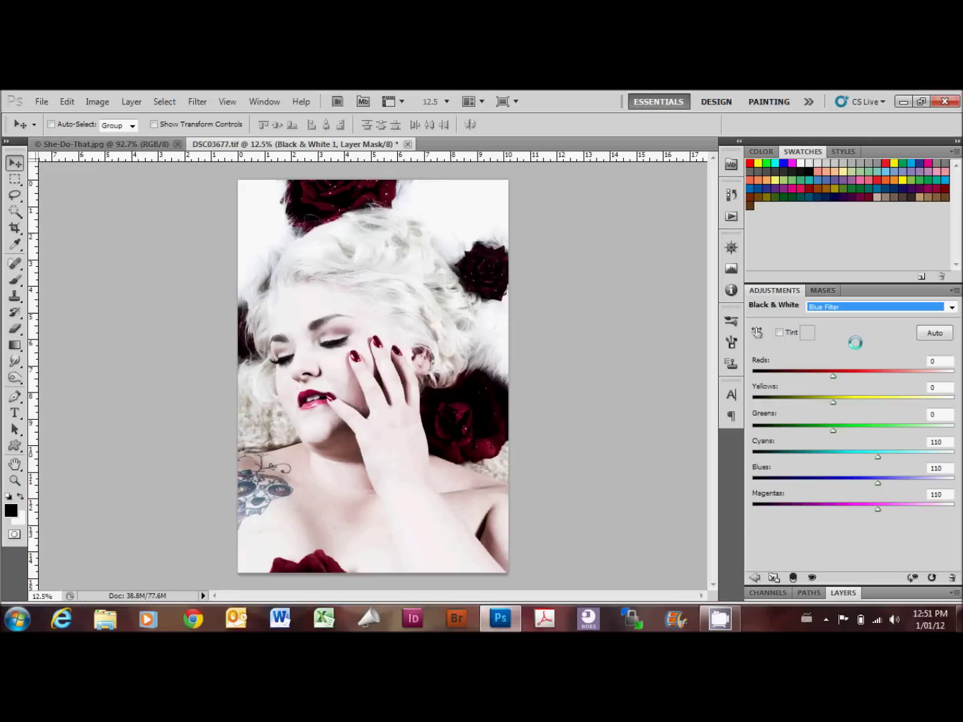
key(Down)
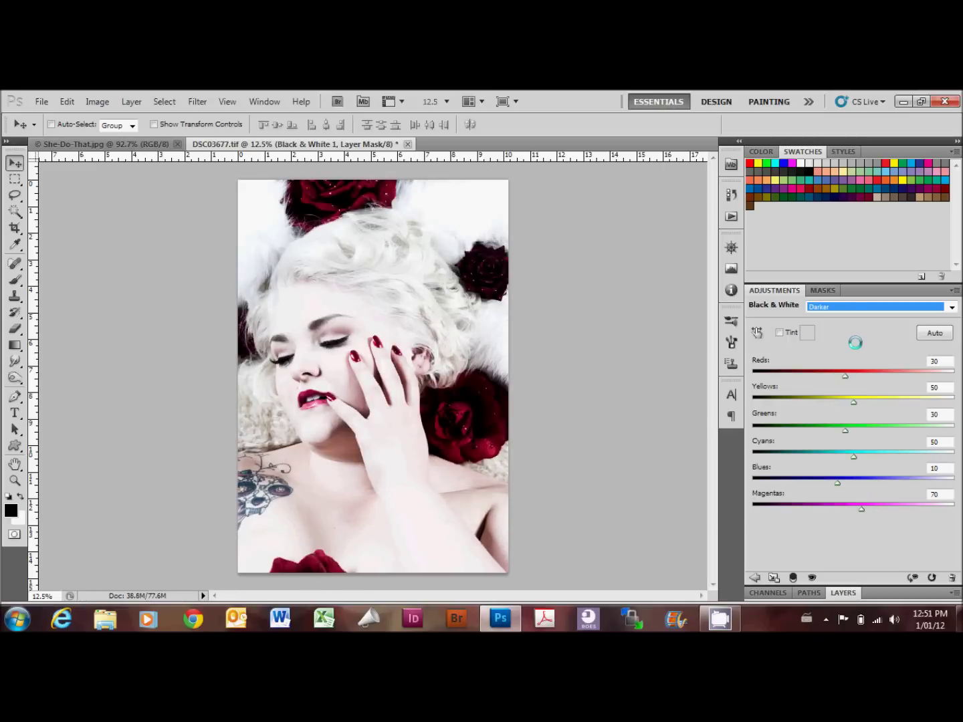
key(Down)
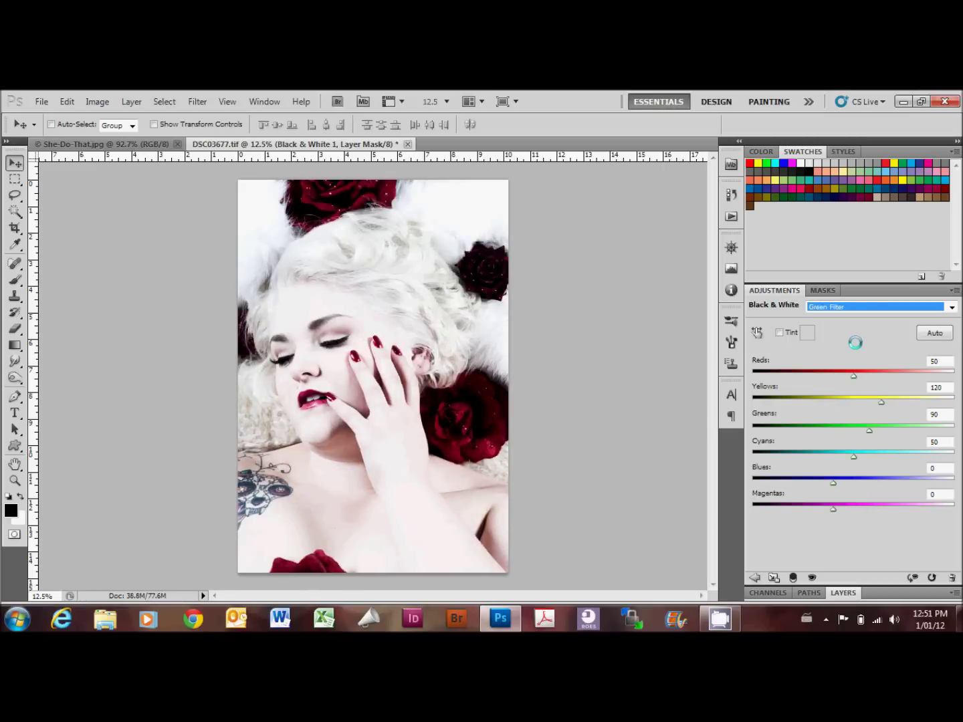
key(Down)
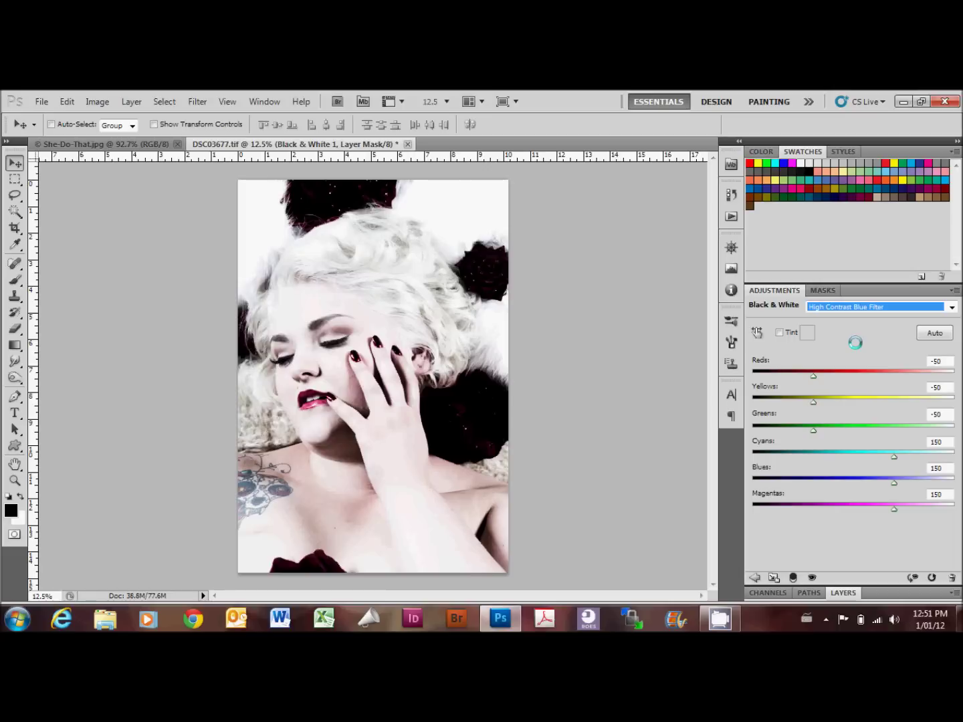
key(Down)
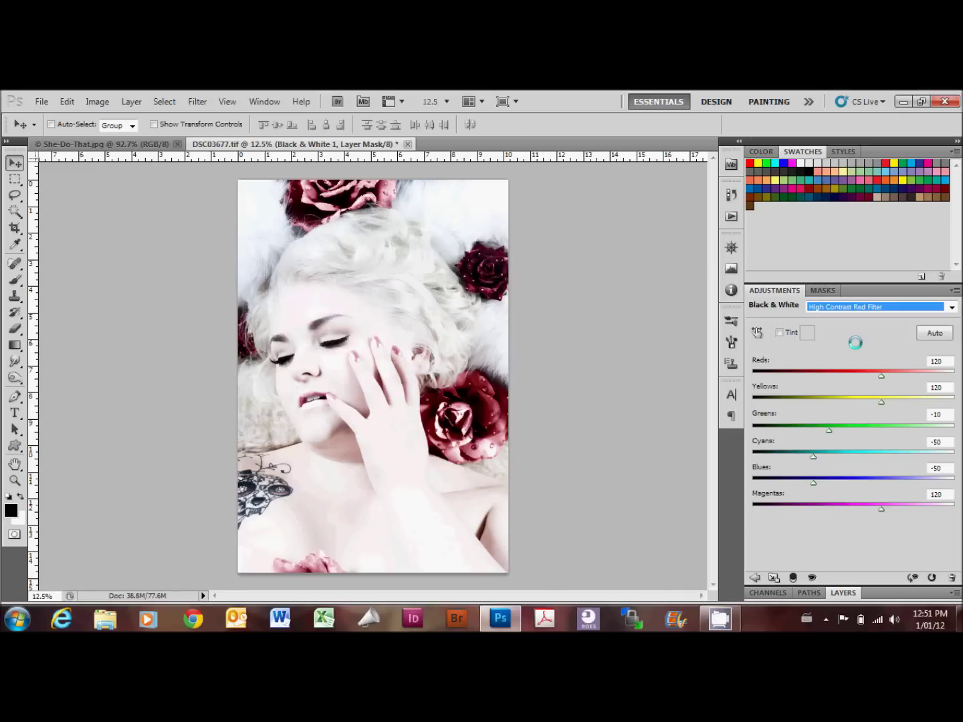
key(Down)
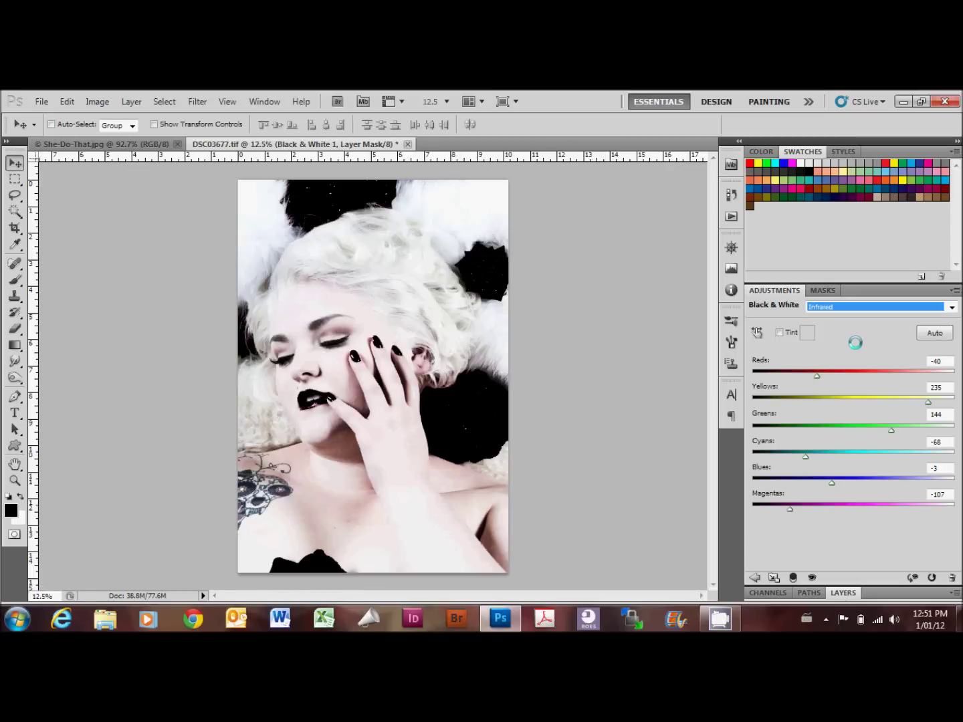
key(Down)
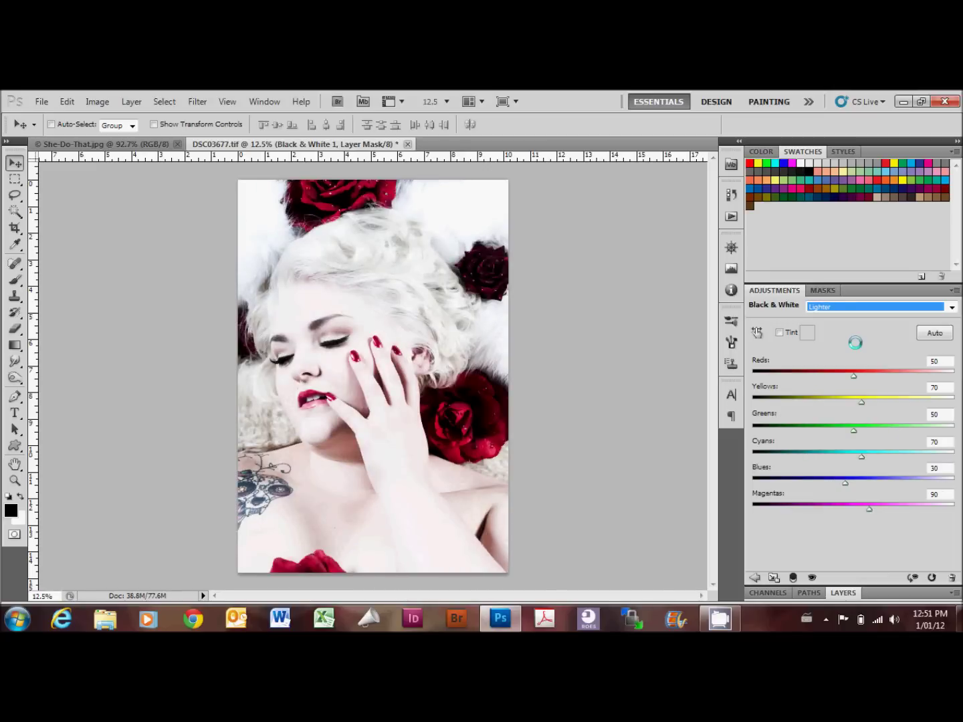
key(Down)
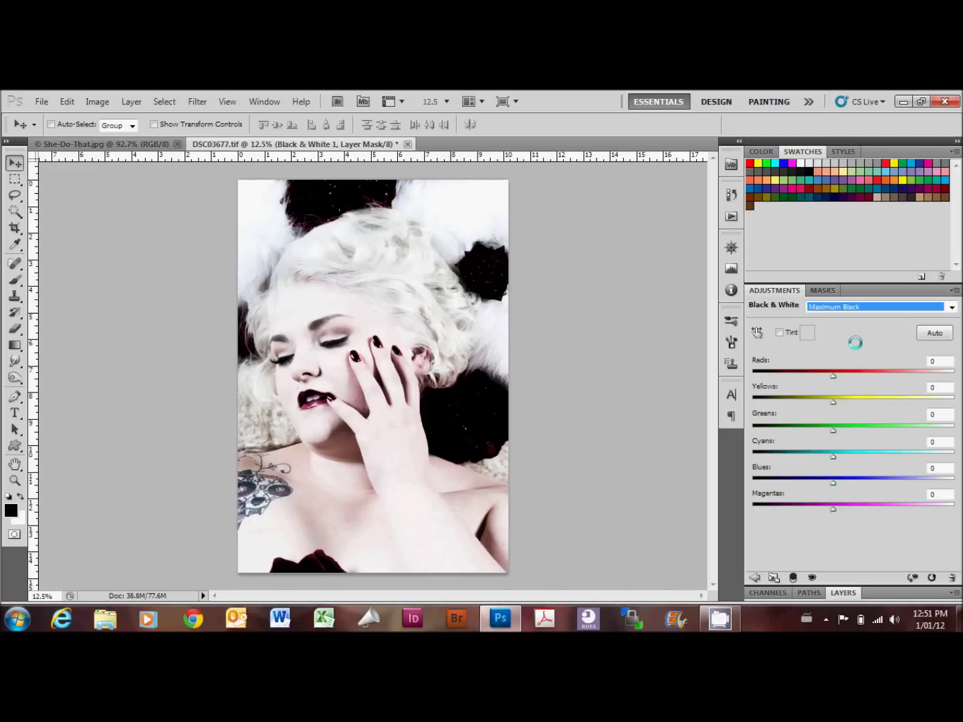
key(Down)
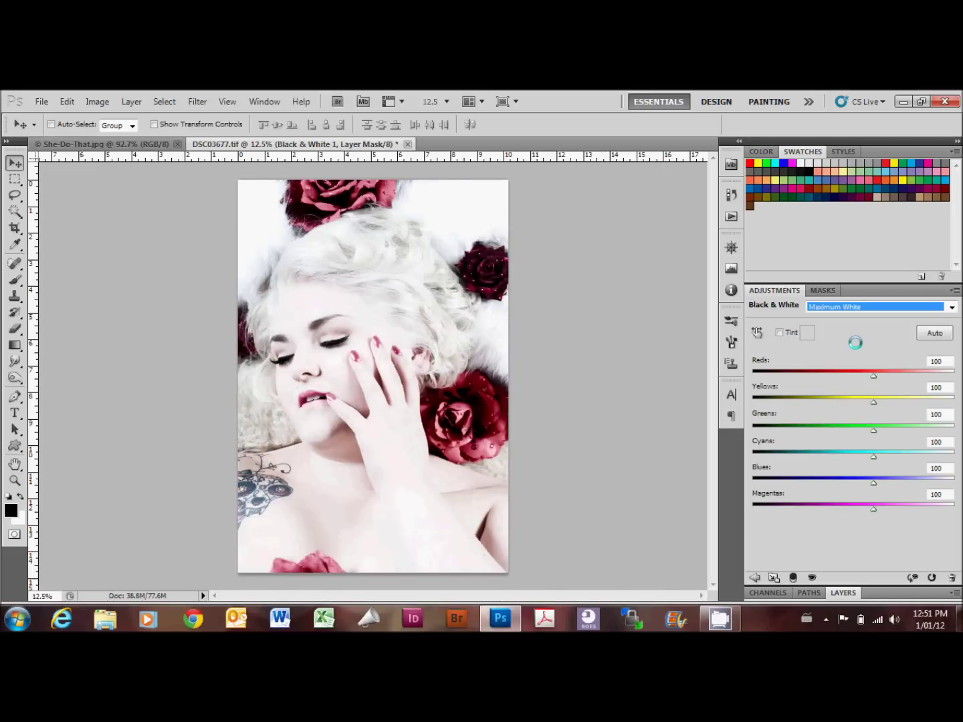
key(Down)
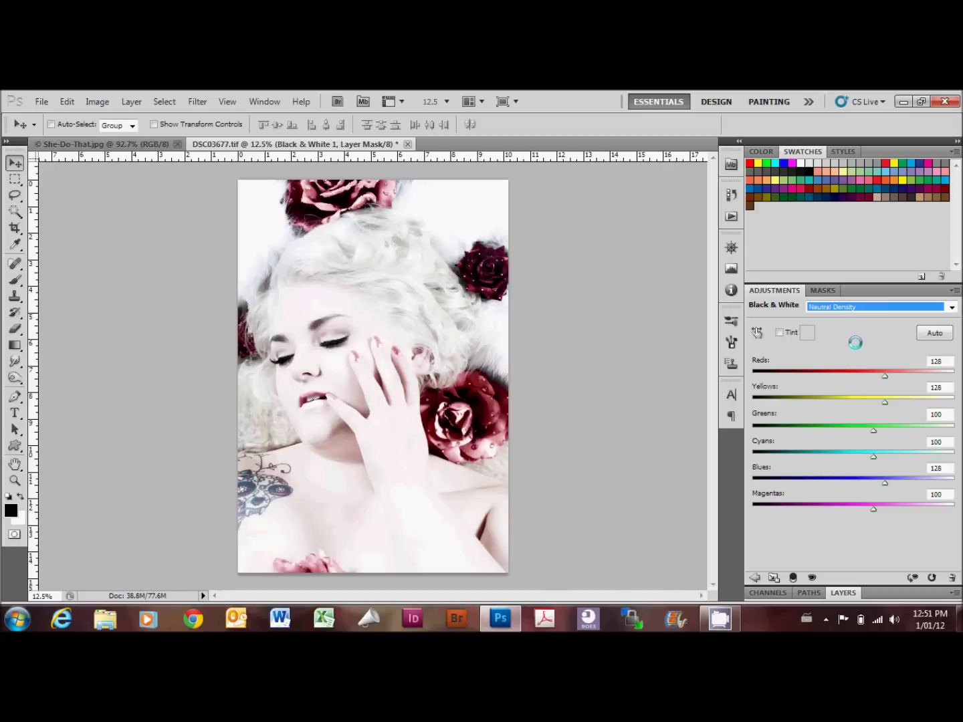
key(Down)
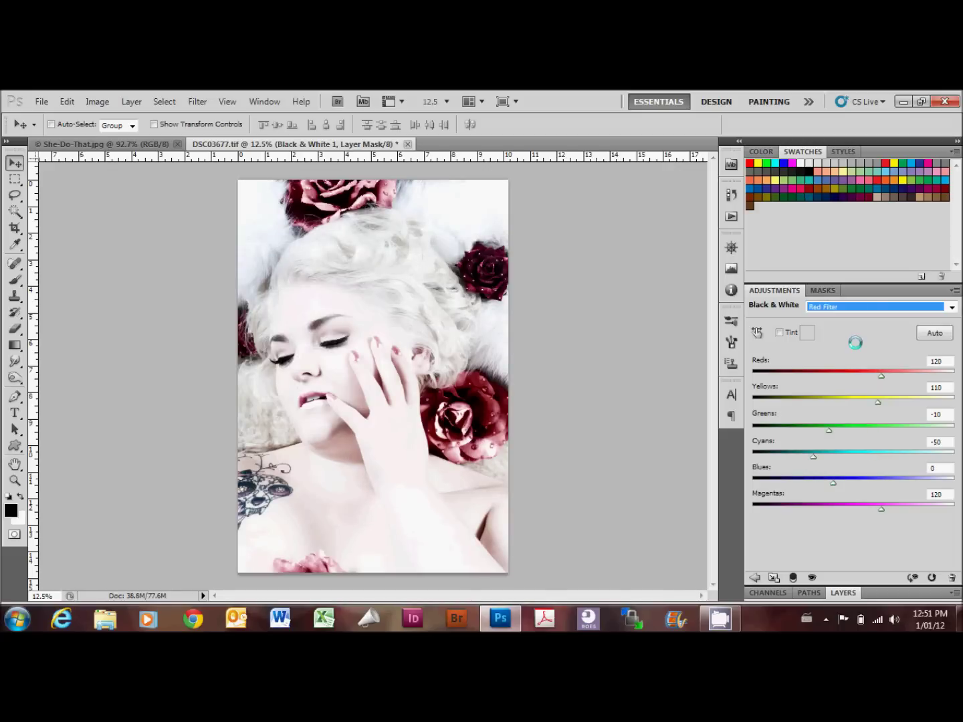
key(Up)
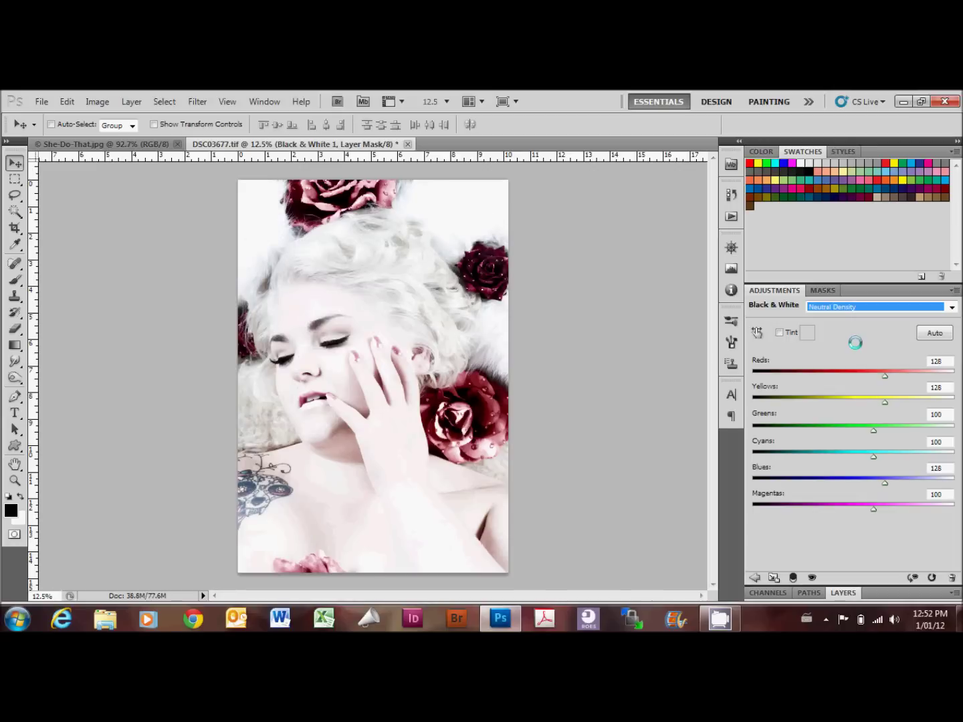
Step: Compare the Neutral Density, Red Filter and Yellow Filter Black & White presets
key(Down)
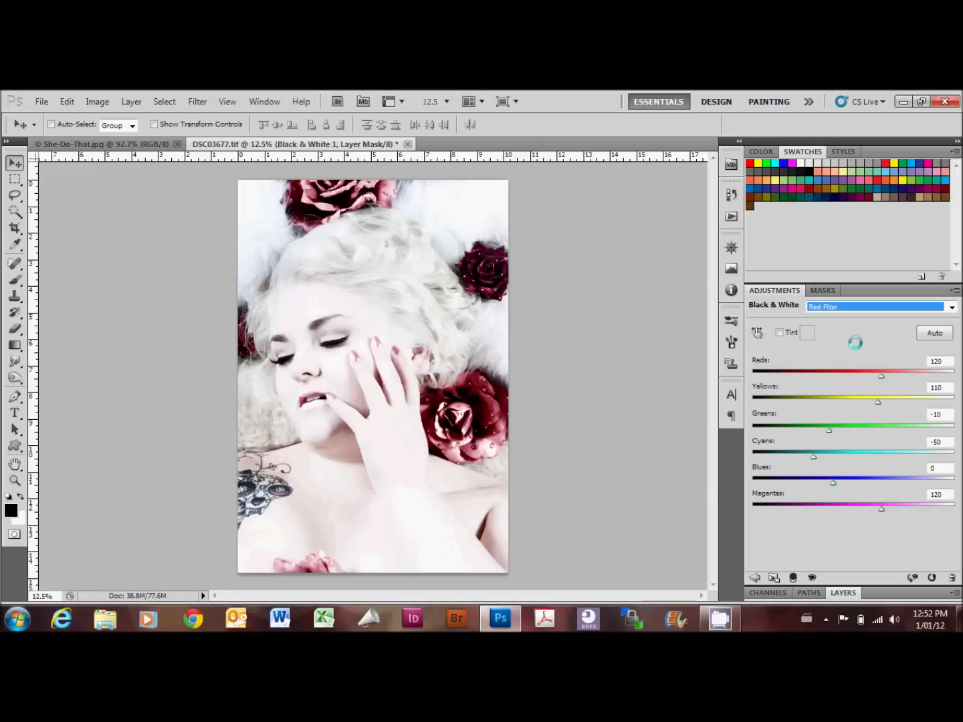
key(Up)
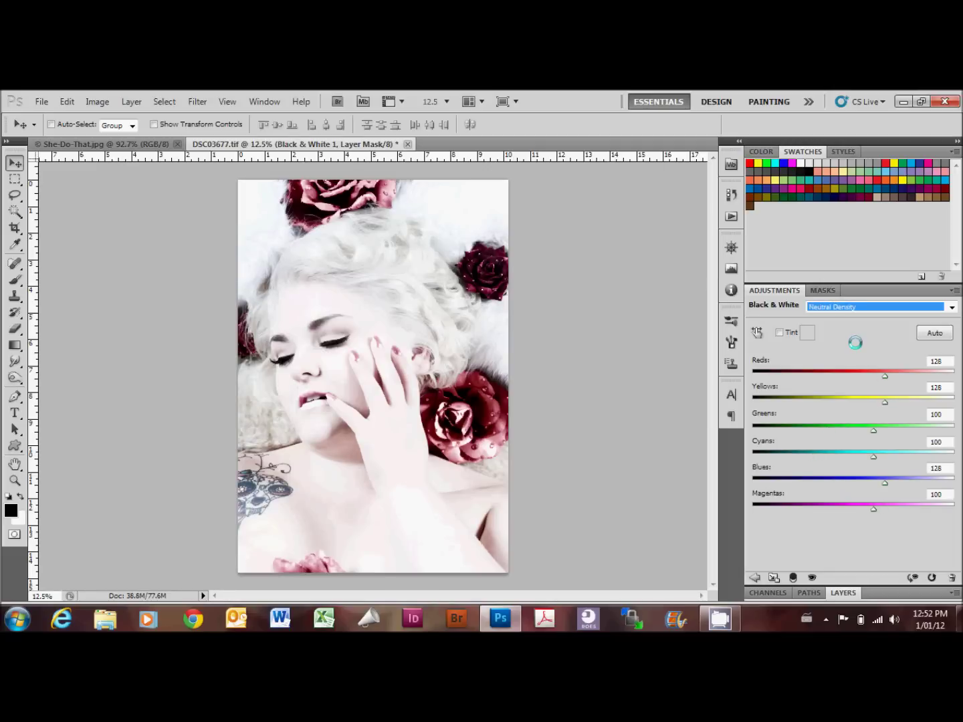
key(Down)
key(Down)
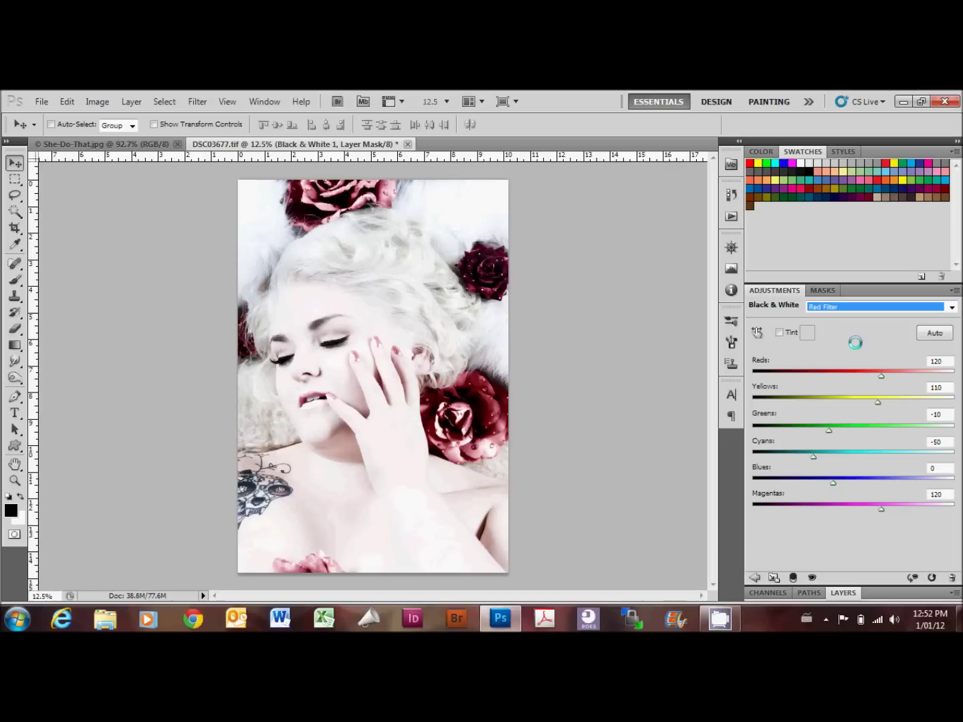
key(Up)
key(Down)
key(Up)
key(Down)
key(Up)
key(Down)
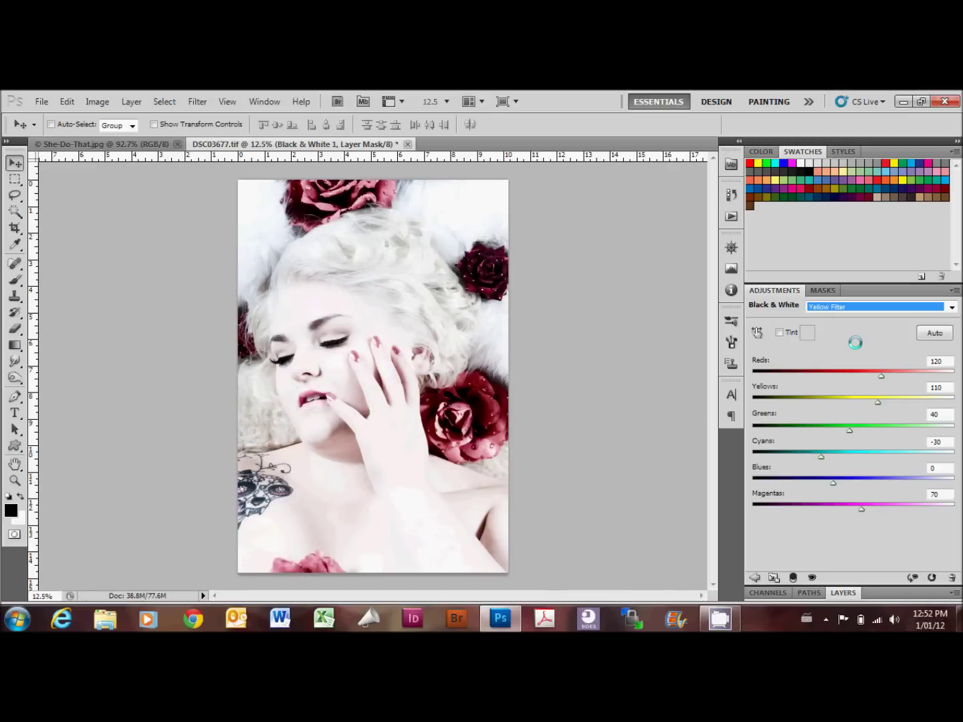
Step: Try darkening the red roses in the mix, then reapply the Yellow Filter preset
key(Down)
mouse_move(881, 376)
mouse_down()
mouse_move(841, 381)
mouse_move(898, 400)
mouse_move(843, 399)
mouse_up()
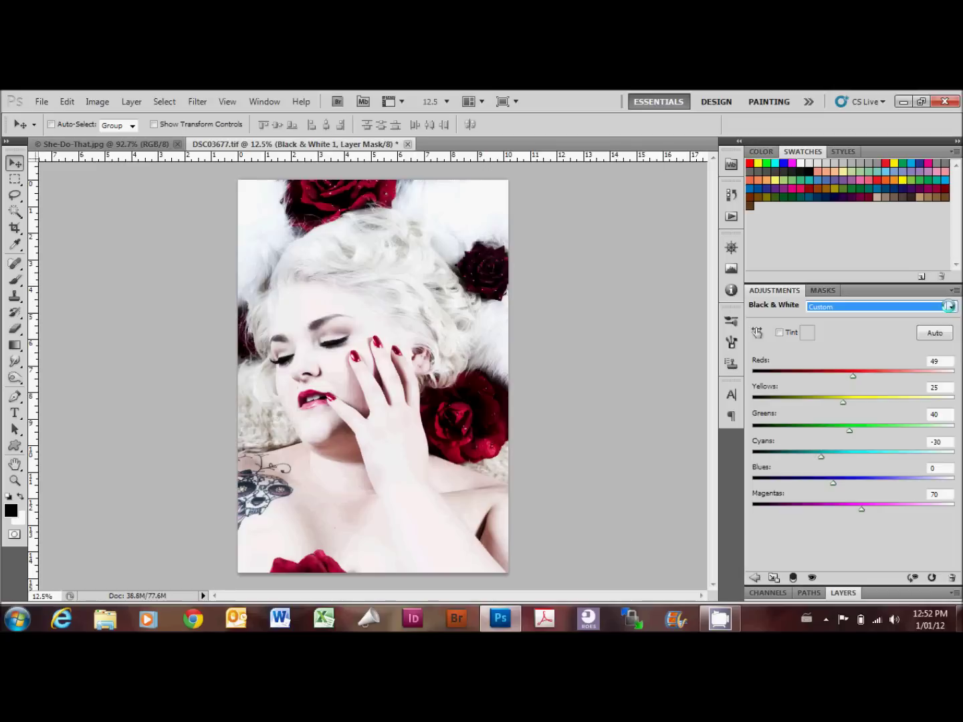
click(948, 306)
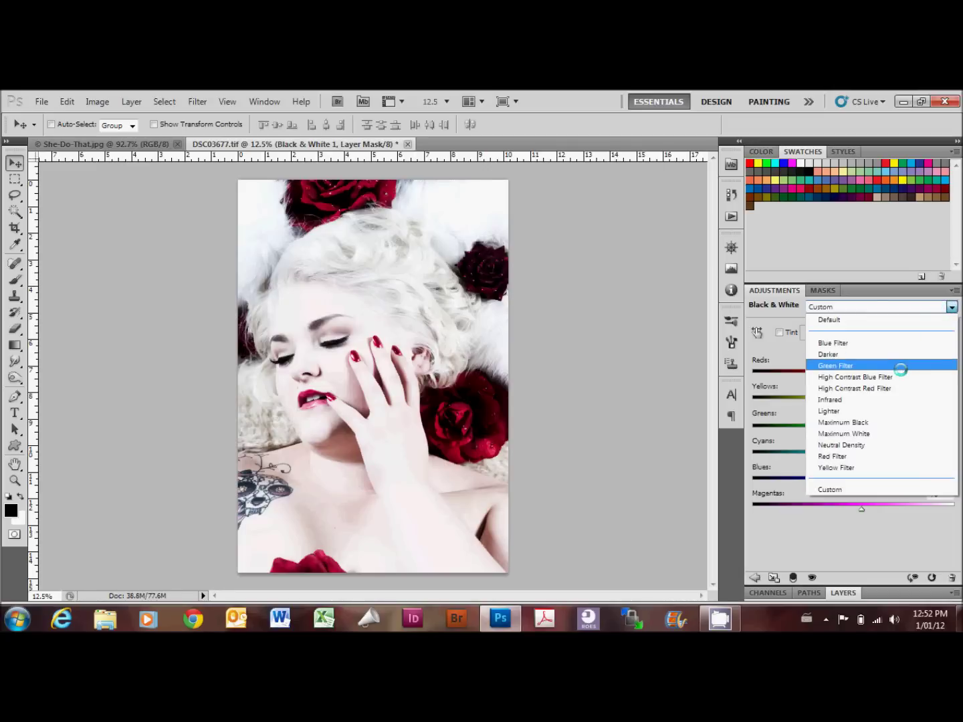
click(846, 467)
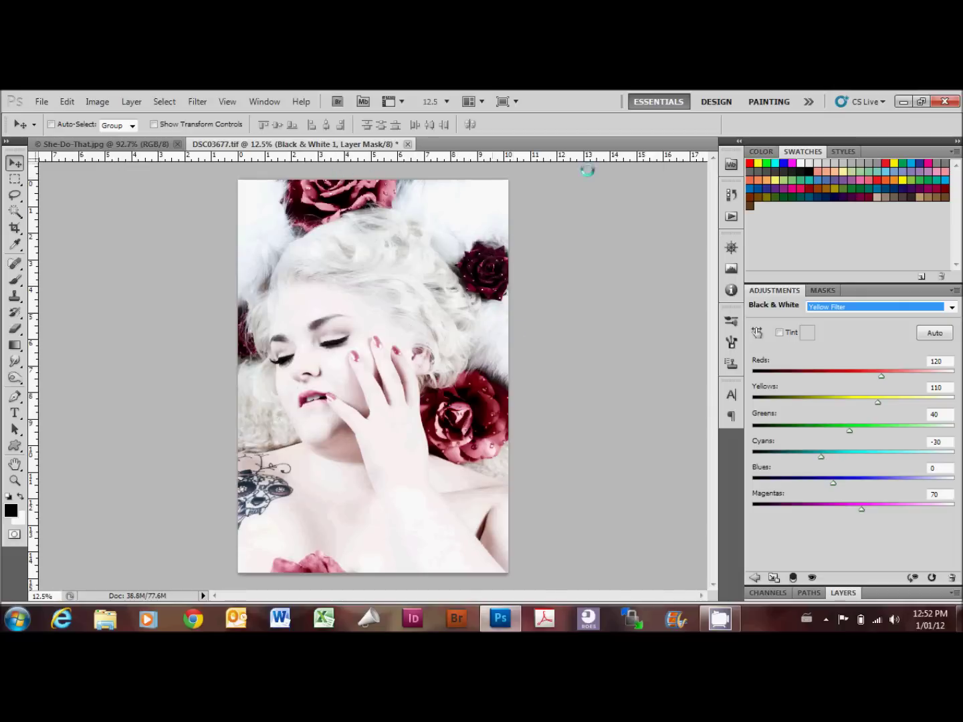
click(842, 593)
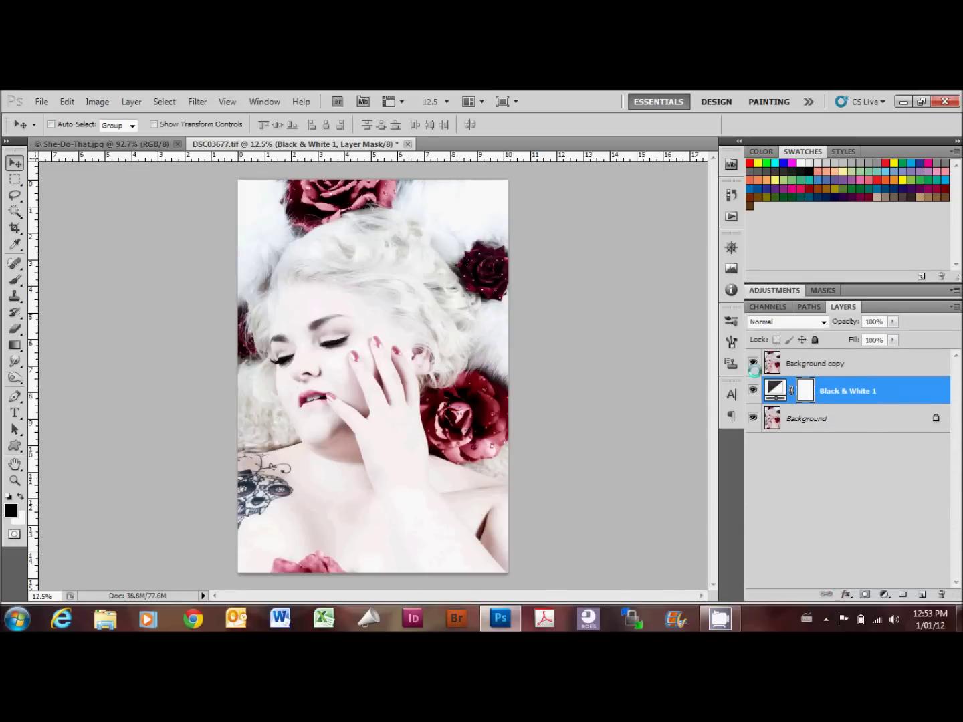
Step: Hide and reshow Background copy to compare, then make it the active layer
click(752, 363)
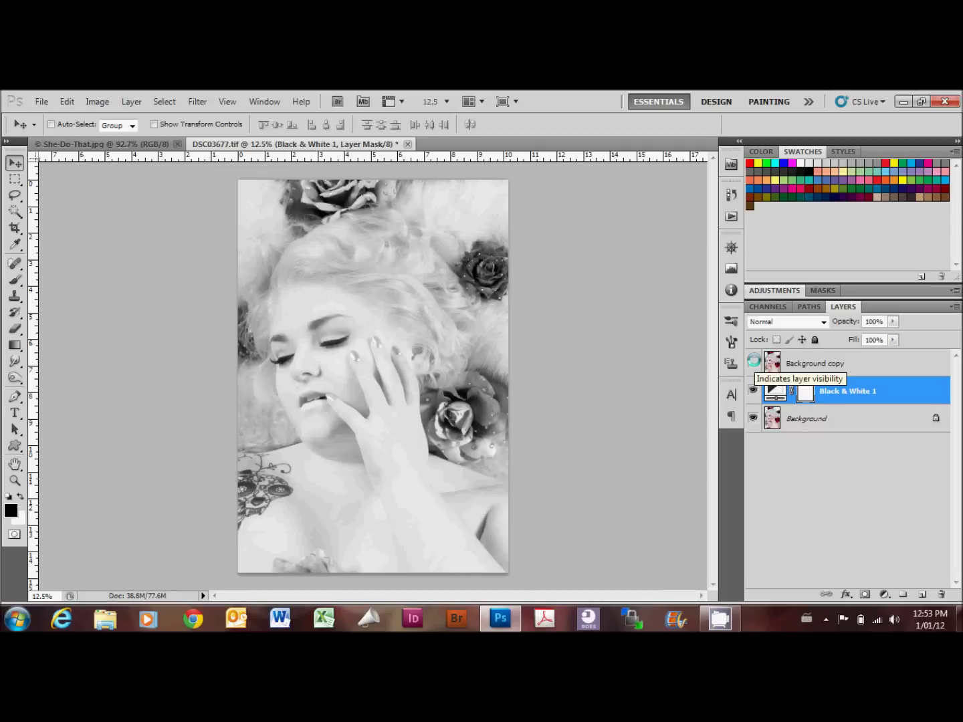
click(753, 362)
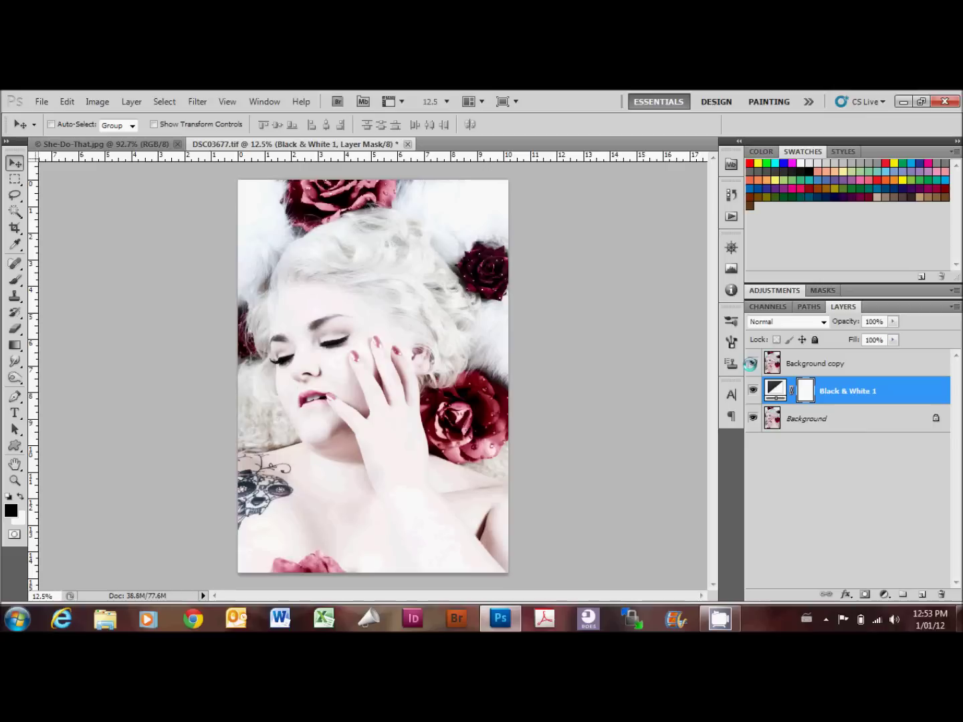
click(846, 363)
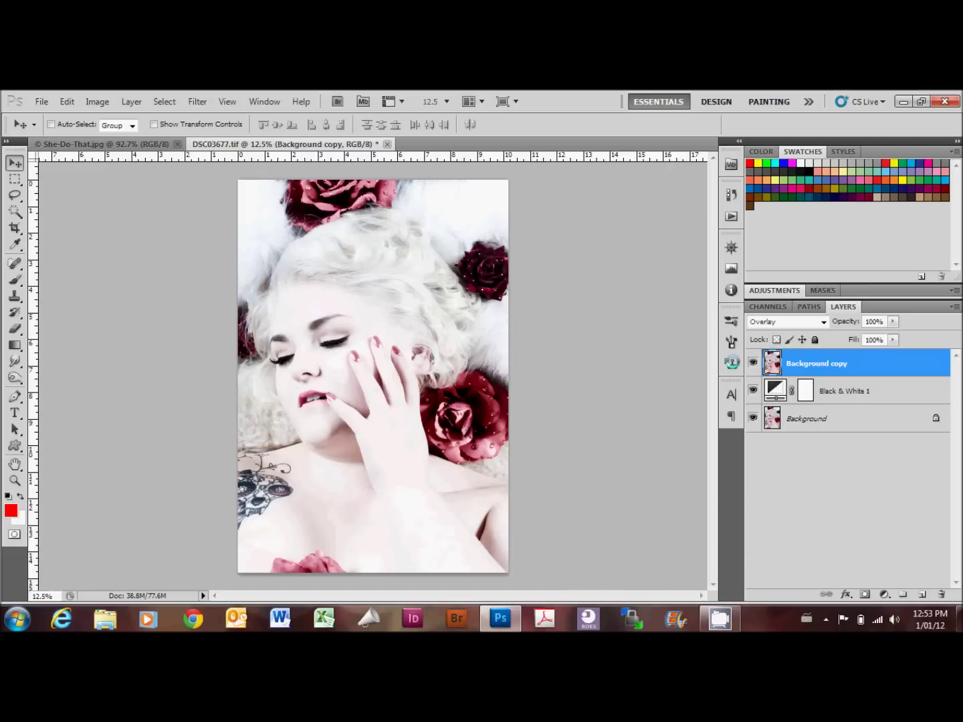
Step: Add a new empty Layer 1 above Background copy and select it
click(731, 194)
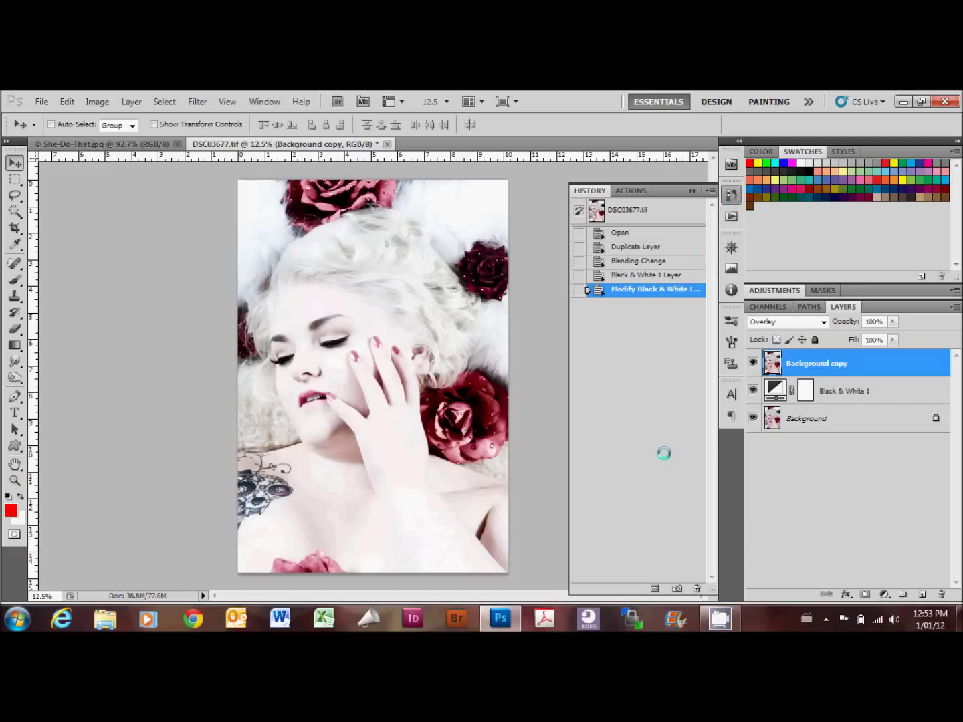
click(731, 195)
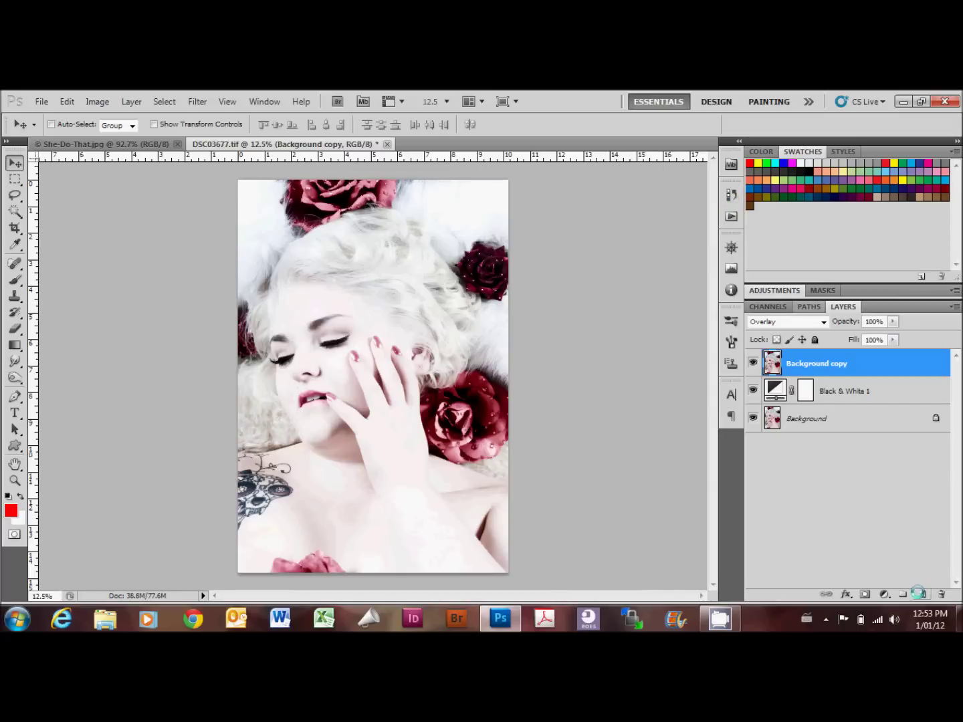
click(922, 593)
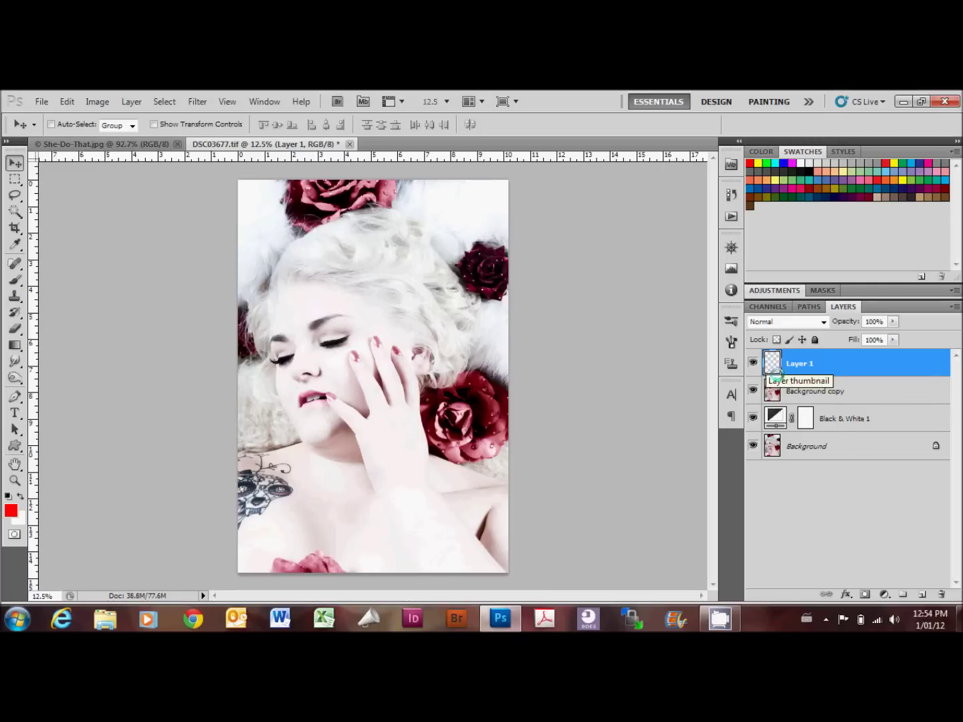
click(776, 388)
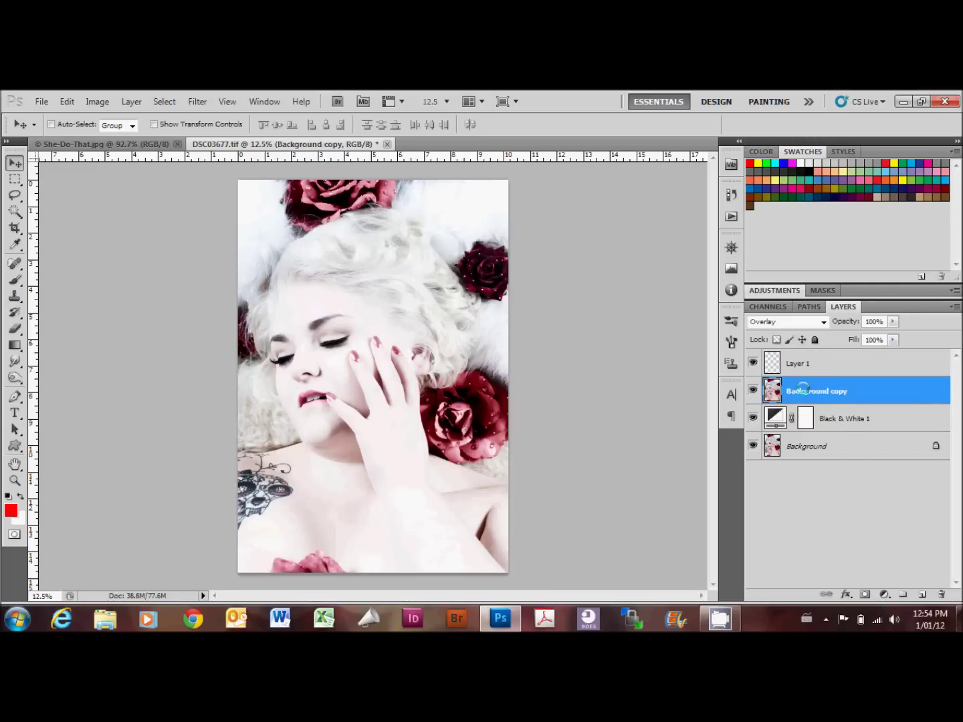
click(808, 448)
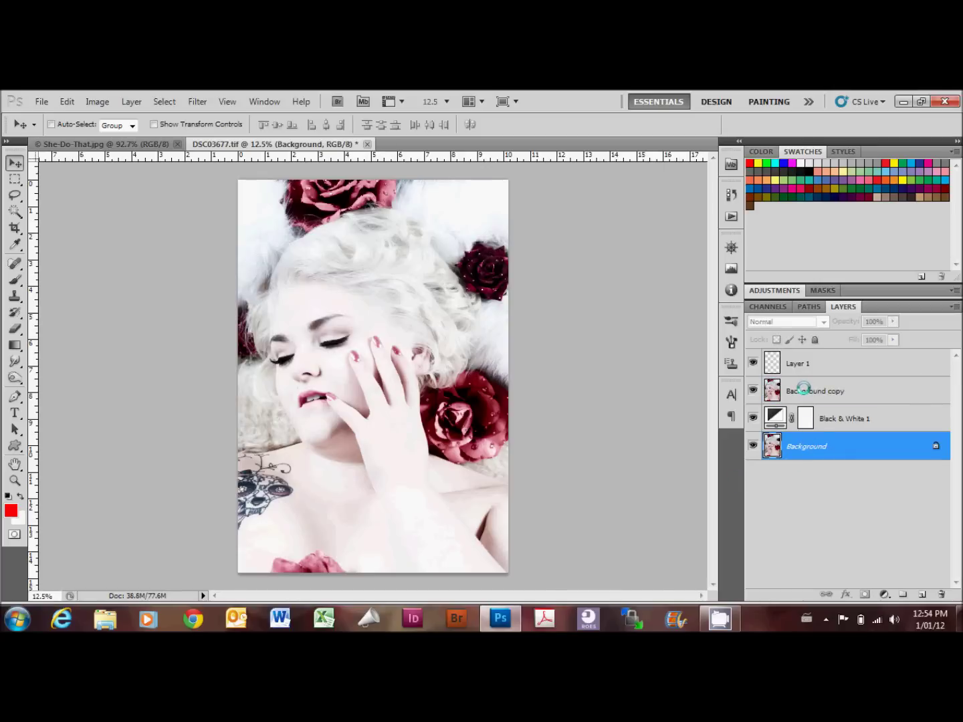
click(731, 194)
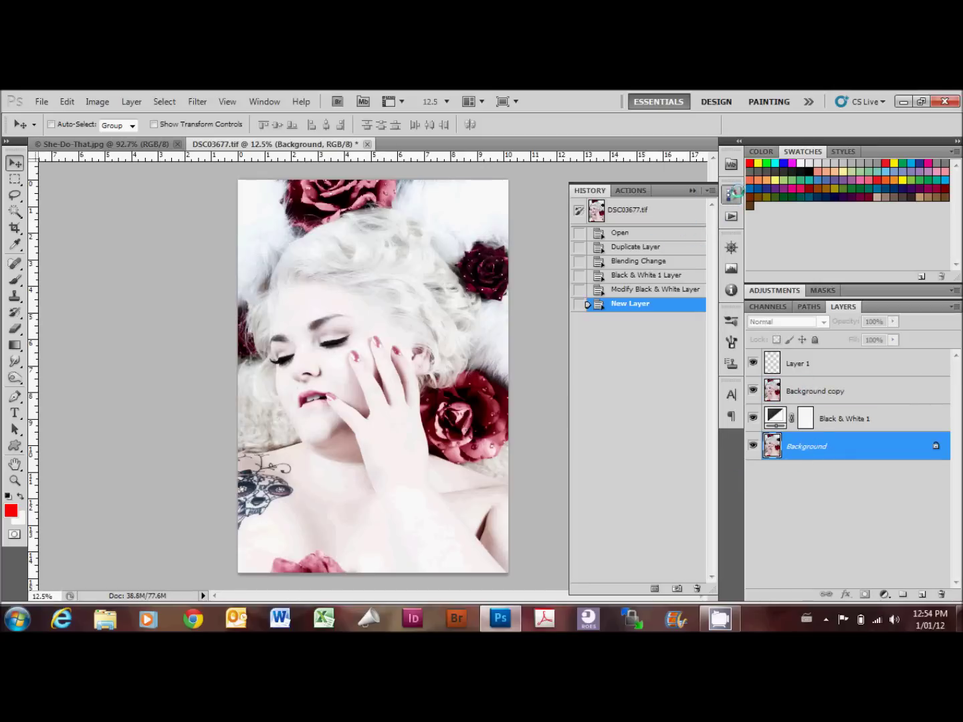
click(731, 194)
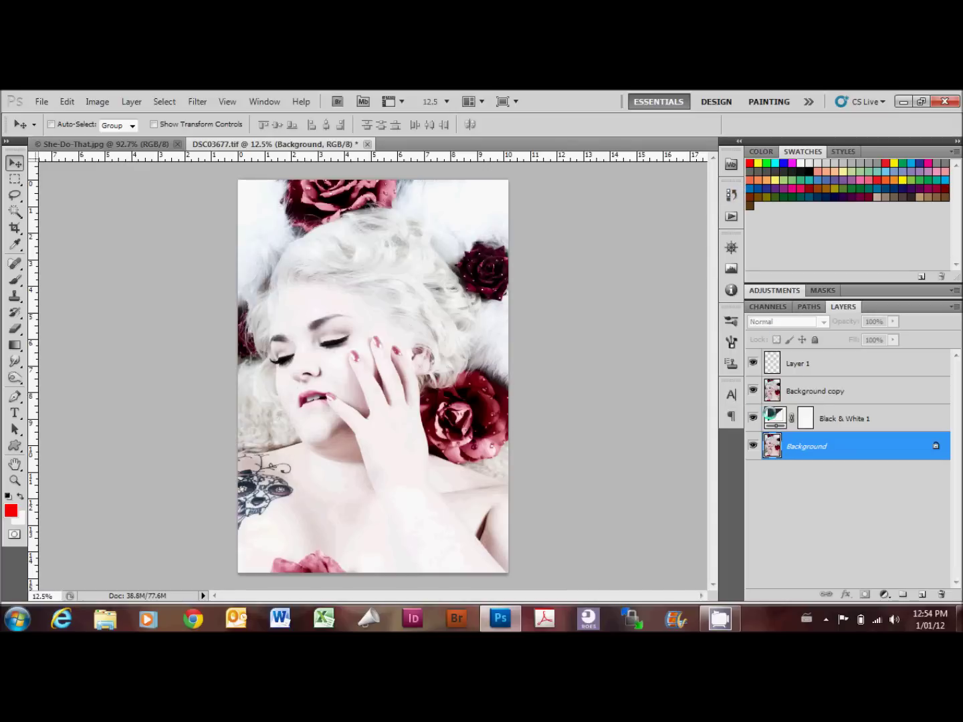
click(794, 362)
text(highlight)
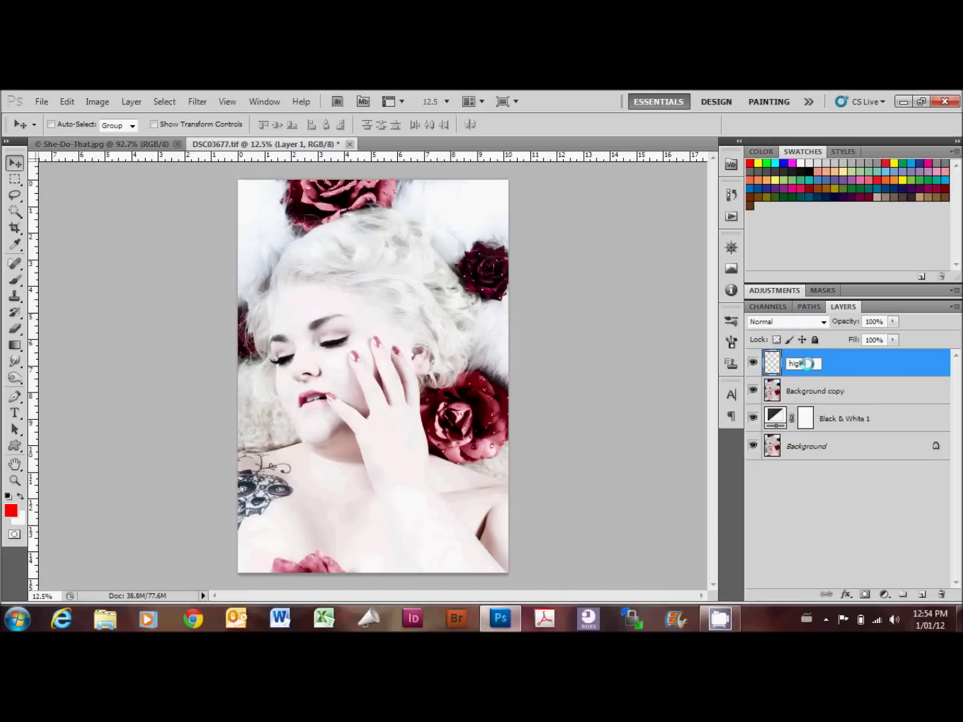
Step: Rename the new layer 'highlights' and set its blend mode to Overlay
text(s)
key(Return)
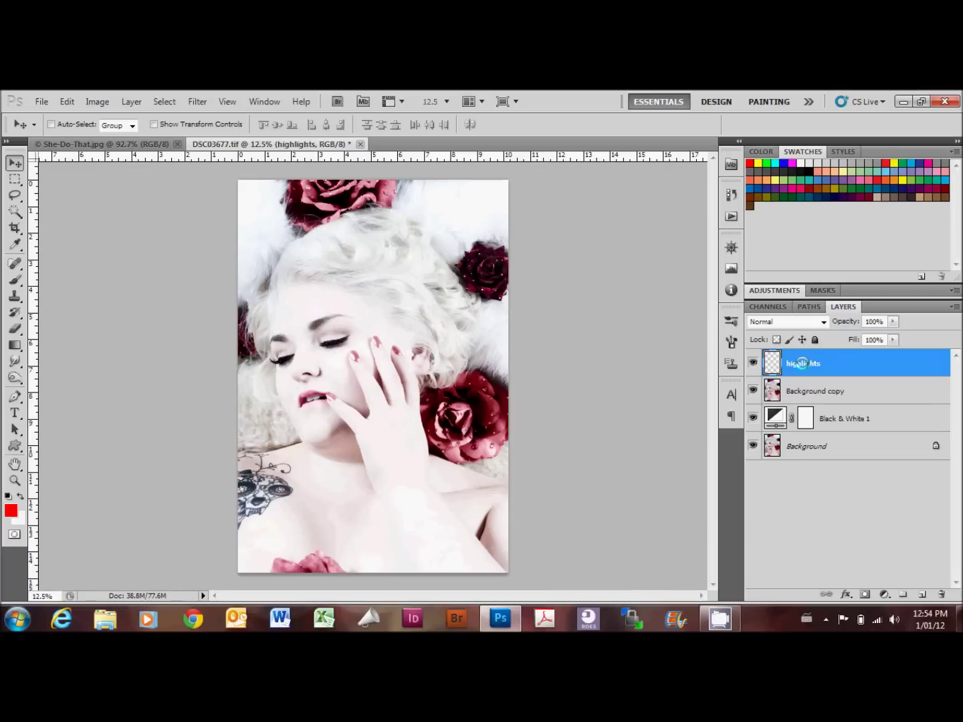
click(791, 322)
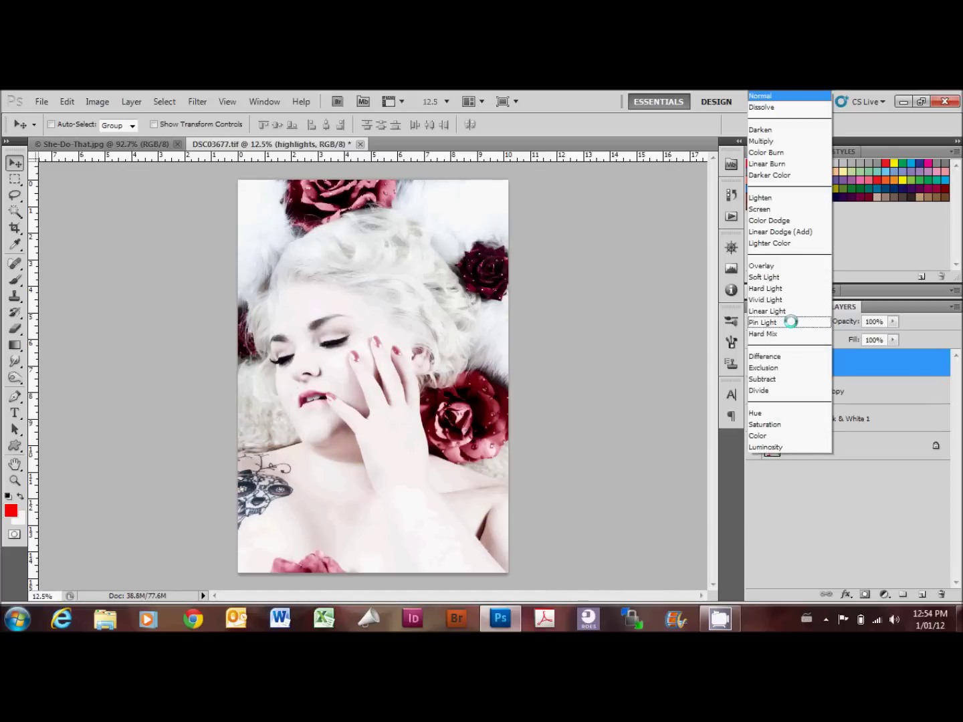
click(781, 263)
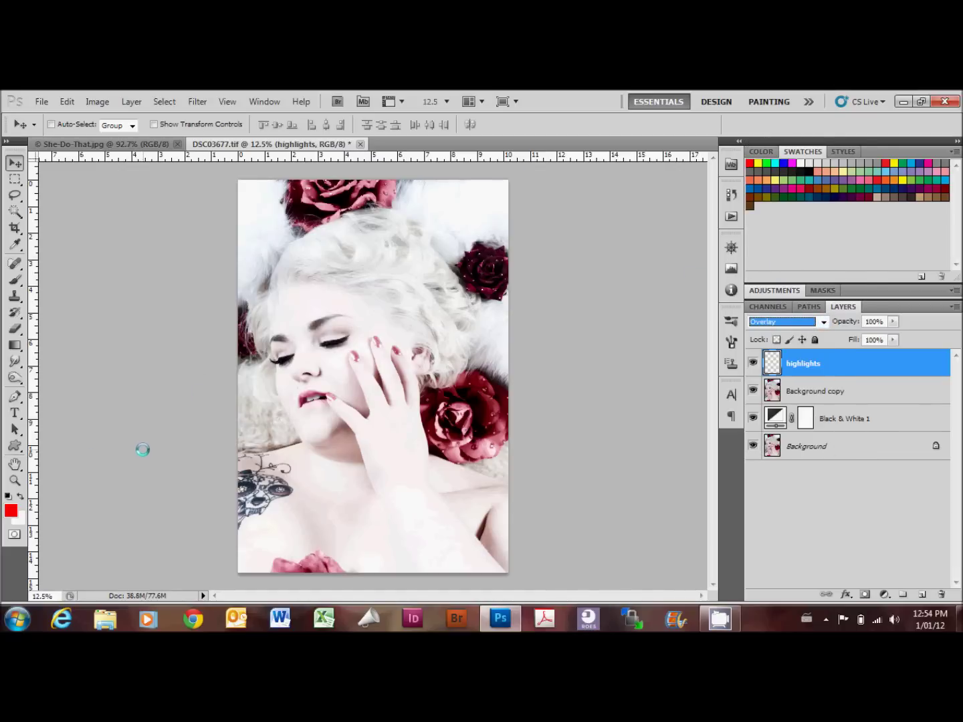
click(14, 279)
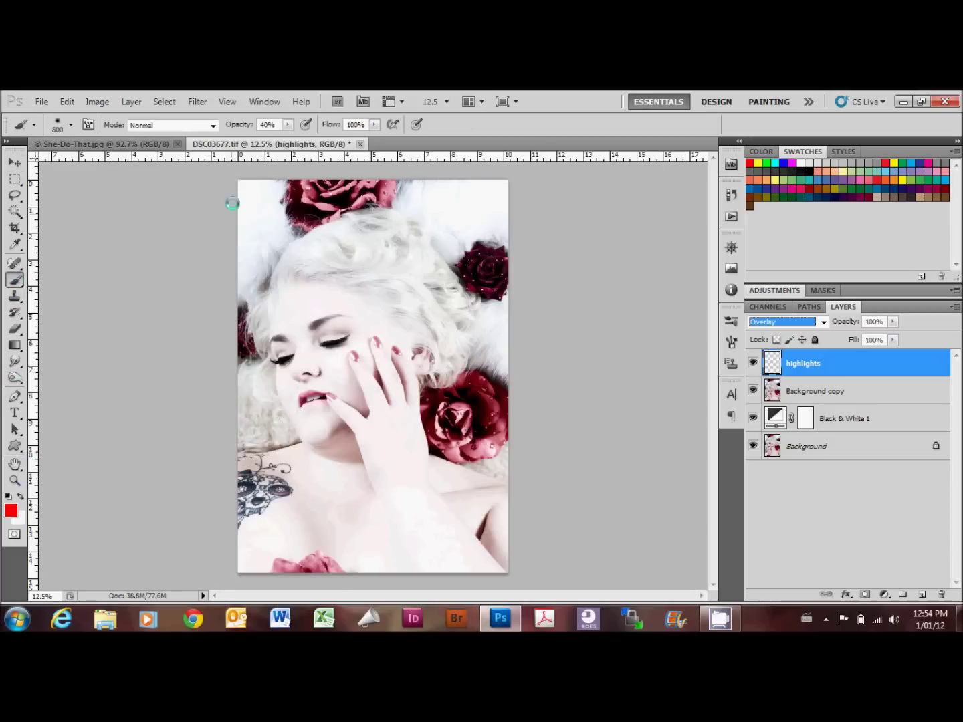
Step: Paint white at 60% brush opacity over the upper-right rose on the highlights layer
click(19, 495)
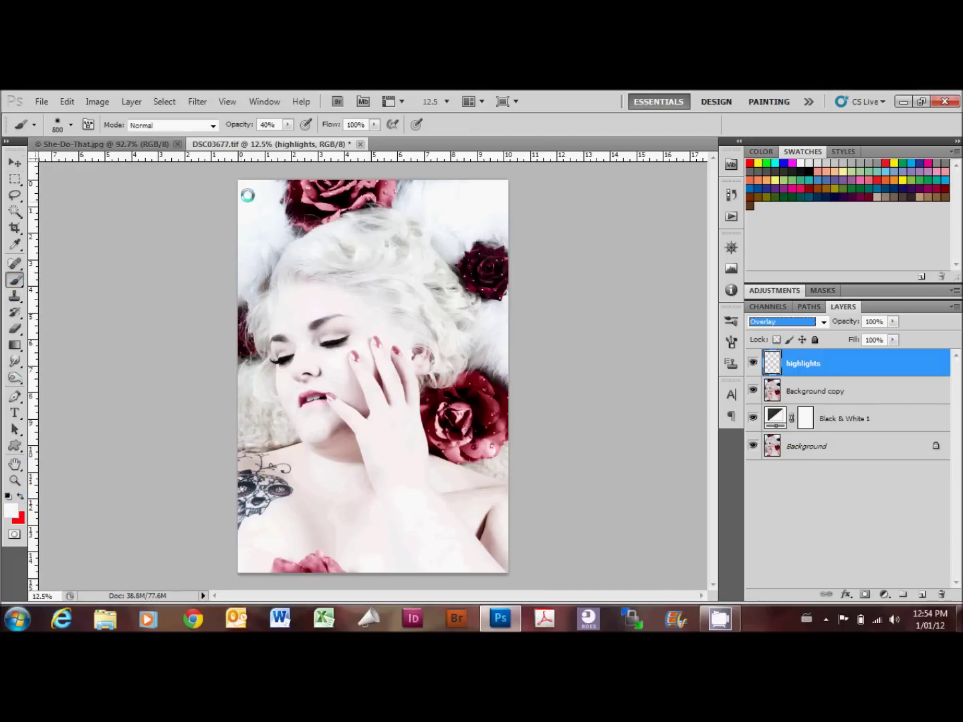
click(267, 125)
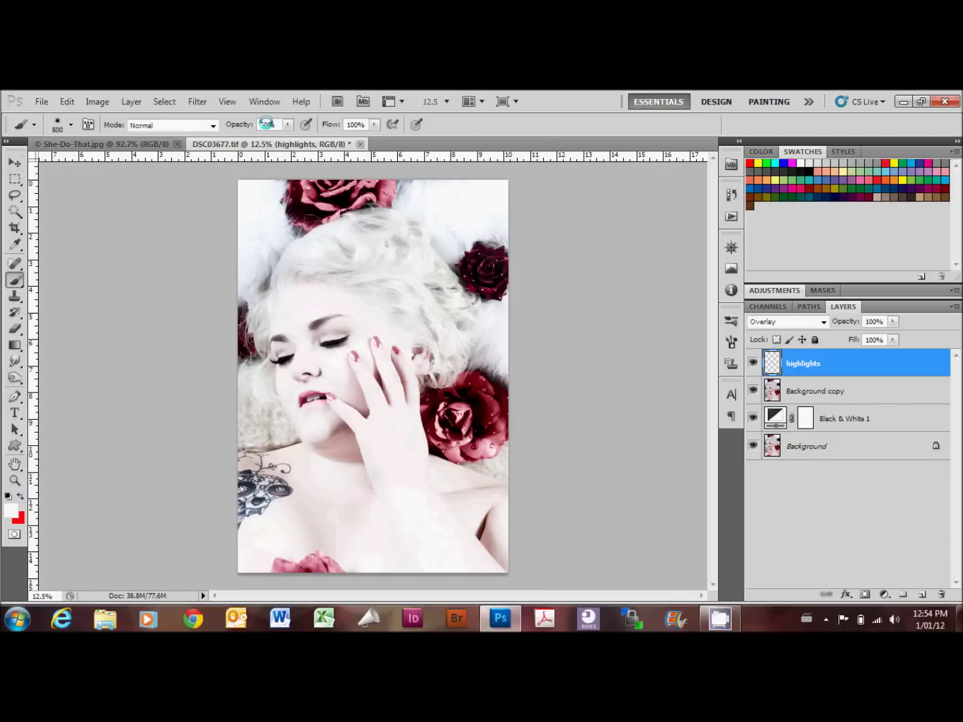
text(60)
click(786, 322)
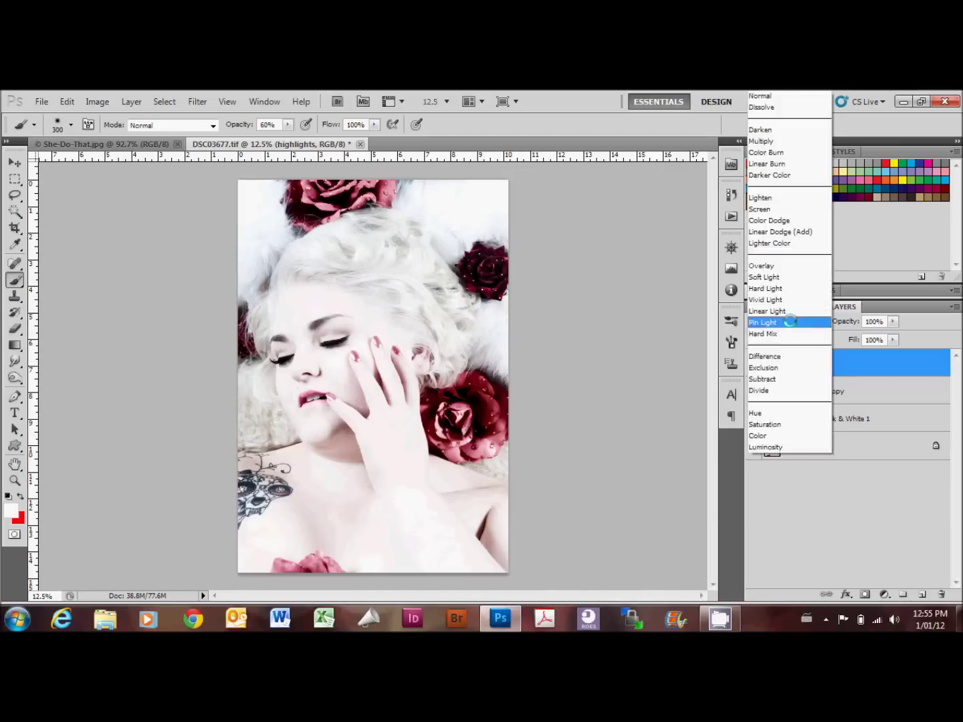
click(763, 97)
mouse_move(492, 257)
mouse_down()
mouse_move(487, 274)
mouse_move(491, 262)
mouse_up()
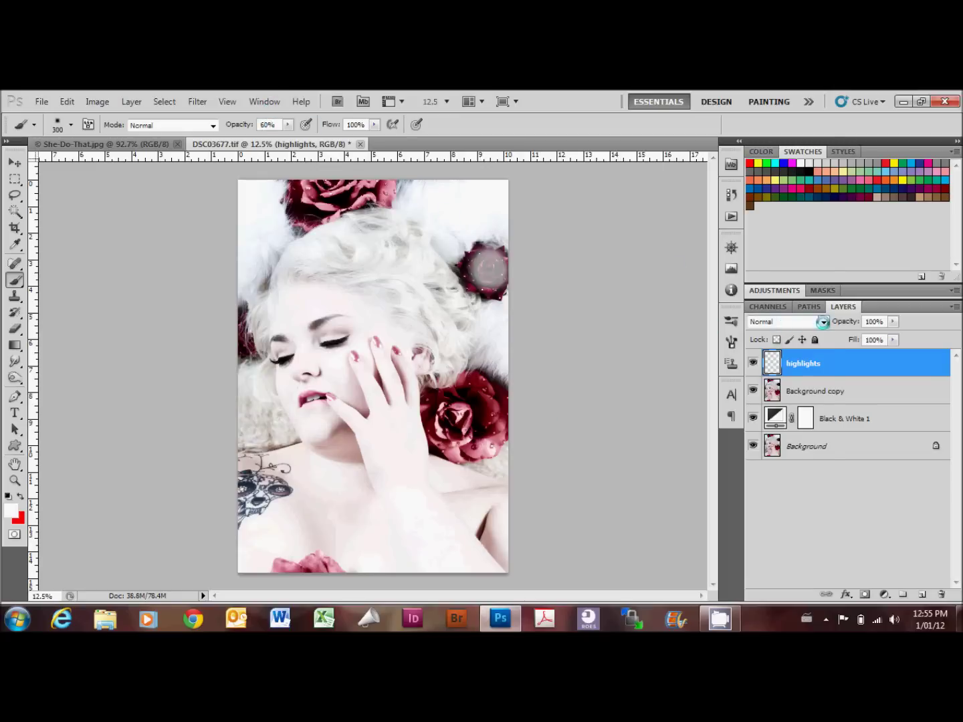
Step: Return highlights to Overlay blending and toggle its visibility for a before/after comparison
click(822, 323)
click(762, 266)
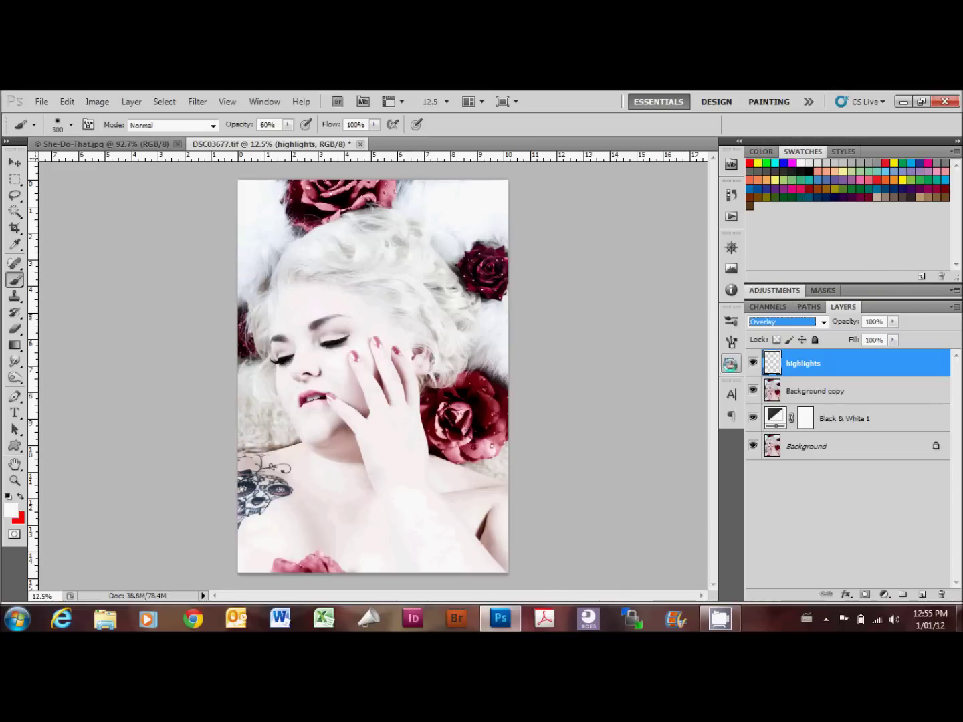
click(752, 362)
click(752, 362)
key(ctrl+plus)
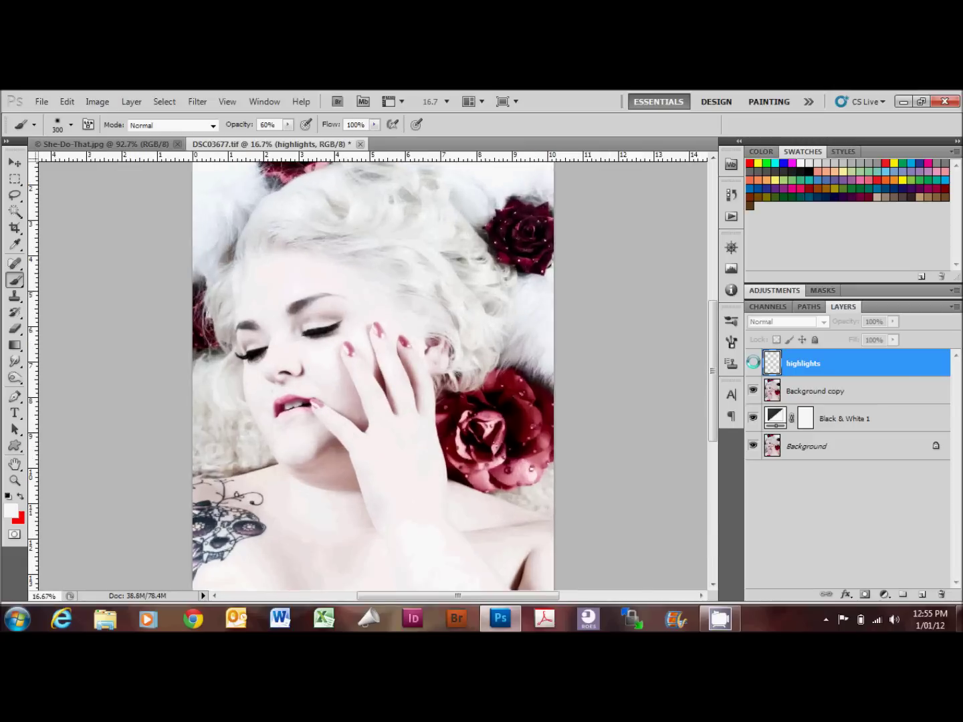
Step: Zoom in on the face and rose, then show and toggle the highlights layer to compare
key(ctrl+plus)
key(ctrl+plus)
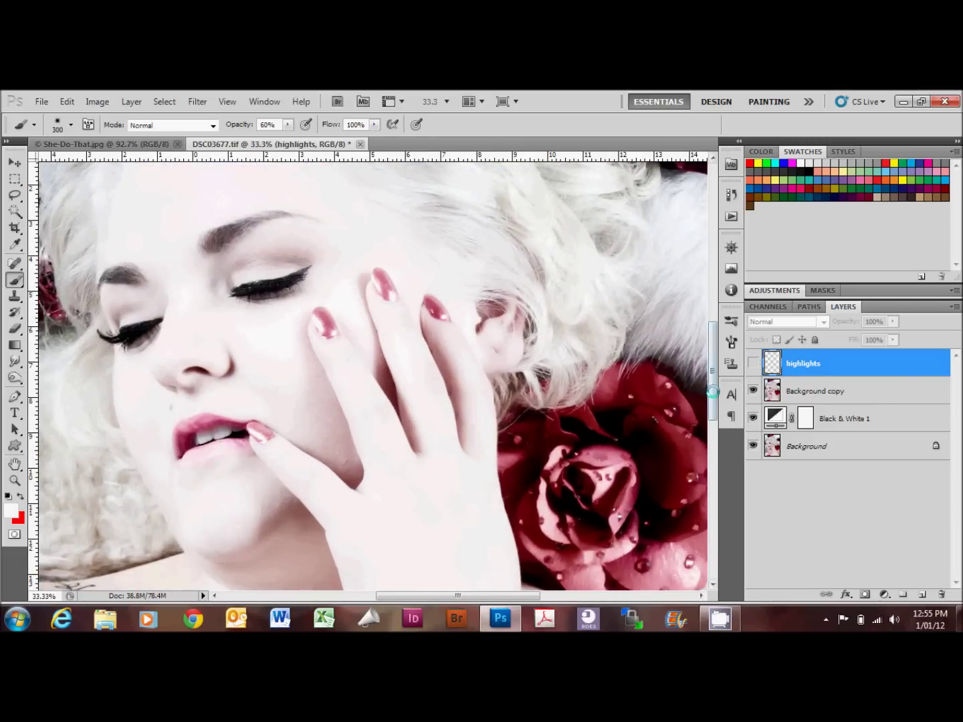
drag(712, 384, 712, 334)
drag(439, 593, 483, 593)
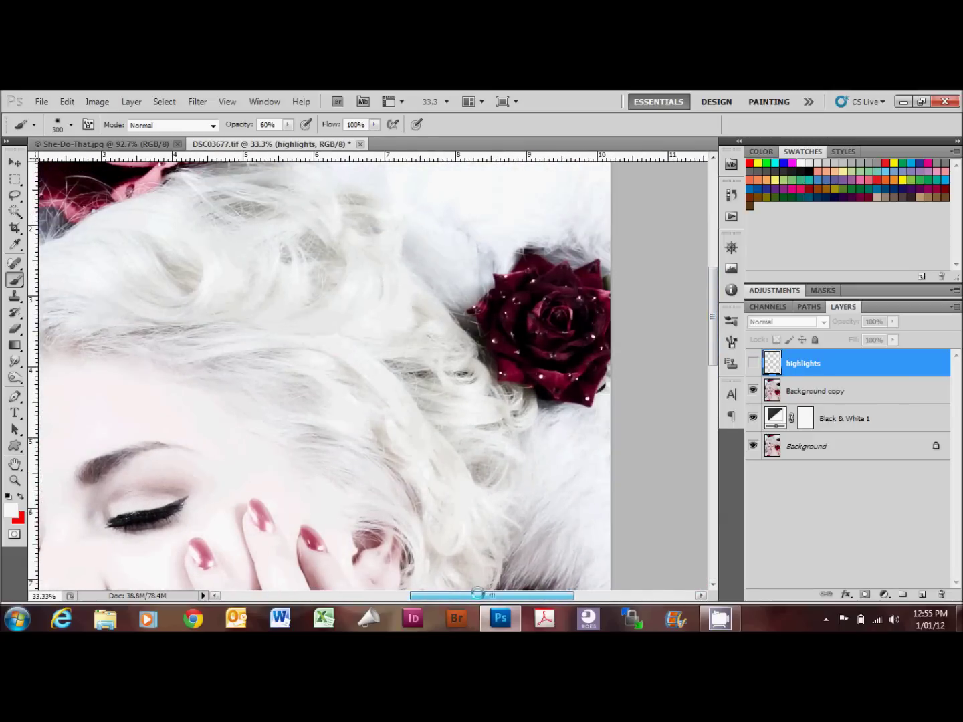
click(754, 362)
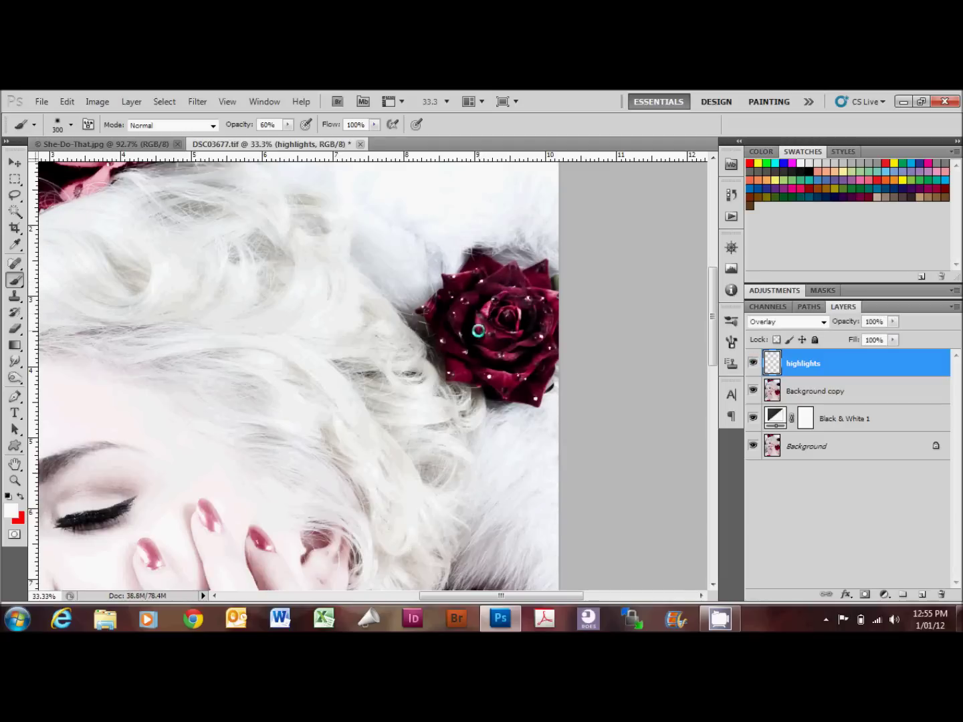
key(v)
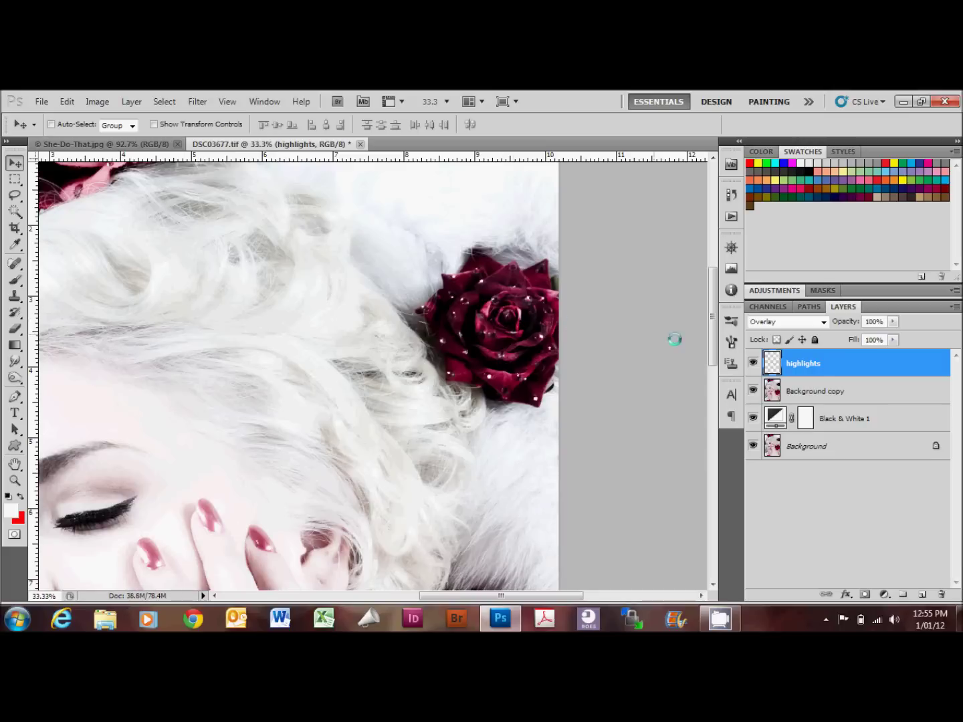
click(753, 363)
click(754, 363)
Step: Clear all content from the highlights layer and deselect
key(ctrl+a)
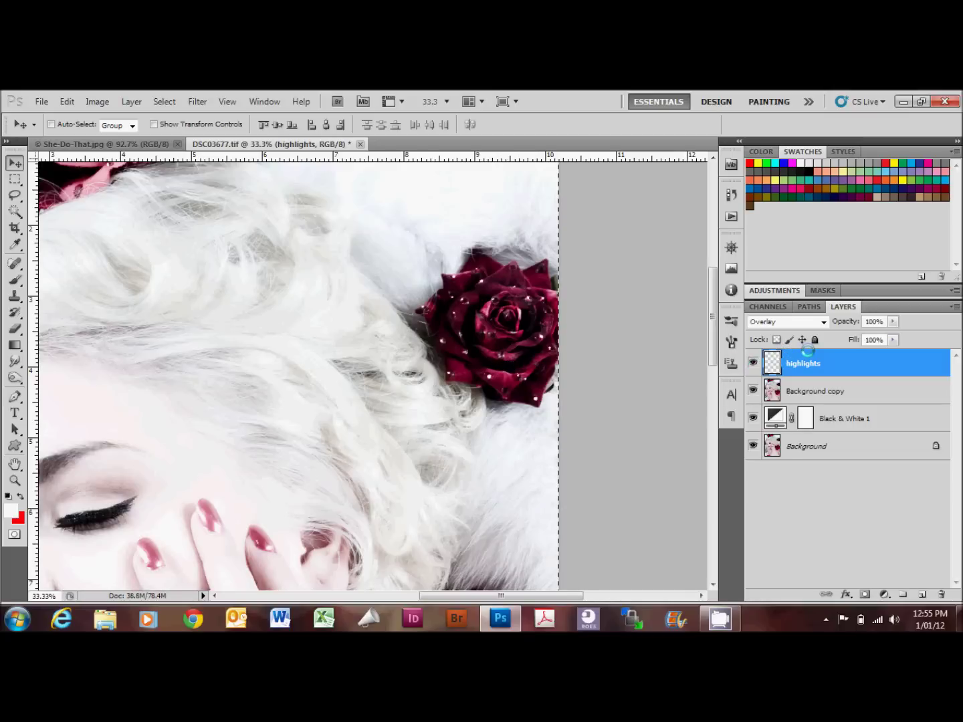
key(Delete)
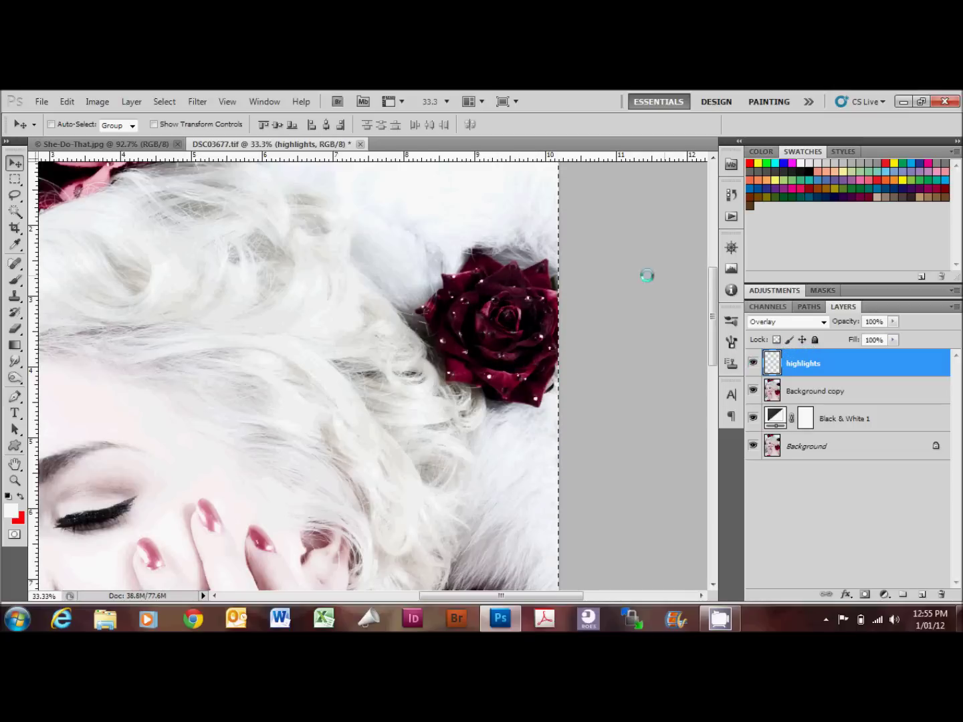
key(ctrl+d)
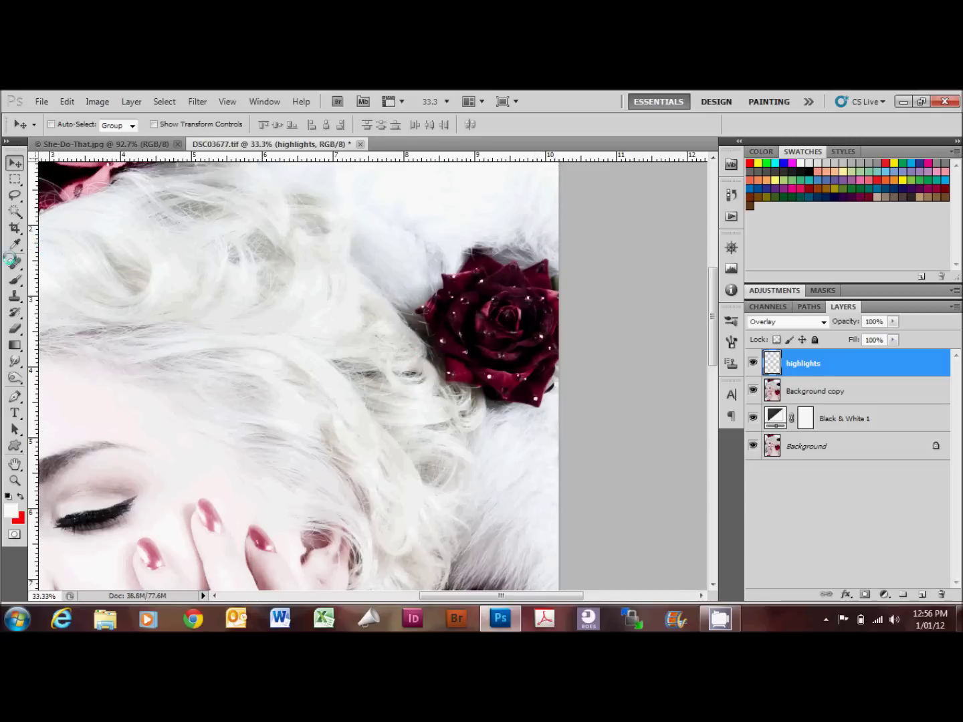
click(15, 279)
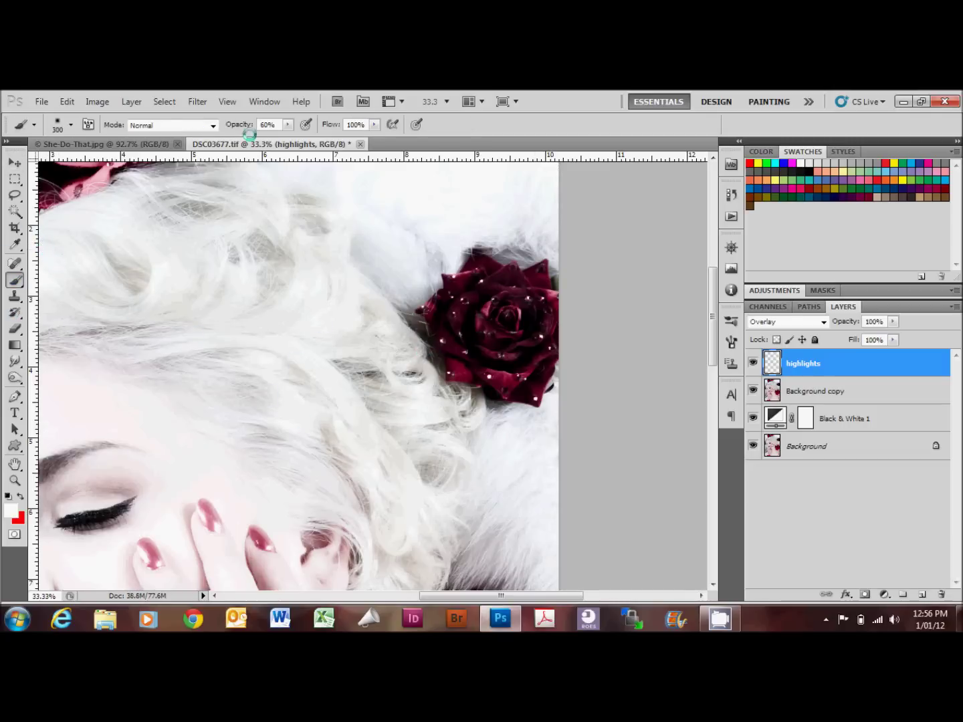
Step: At 10% brush opacity, paint white over the rose beside the hair and the top rose
click(266, 125)
text(10)
key(bracketleft)
key(bracketleft)
key(bracketleft)
key(bracketleft)
drag(486, 322, 480, 286)
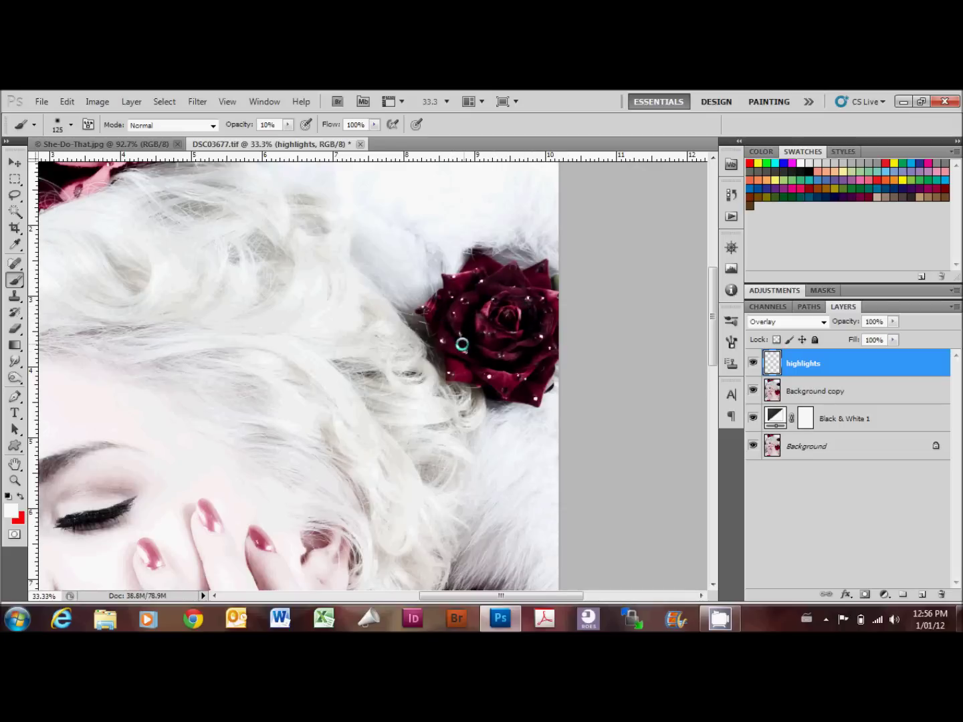
drag(461, 344, 535, 334)
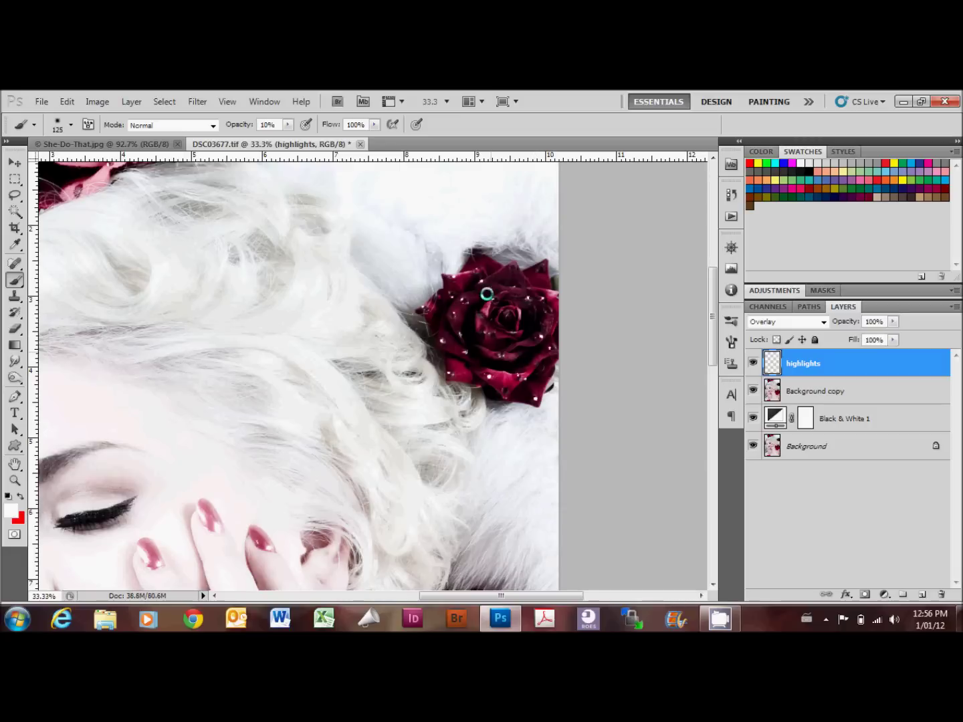
drag(529, 596, 481, 596)
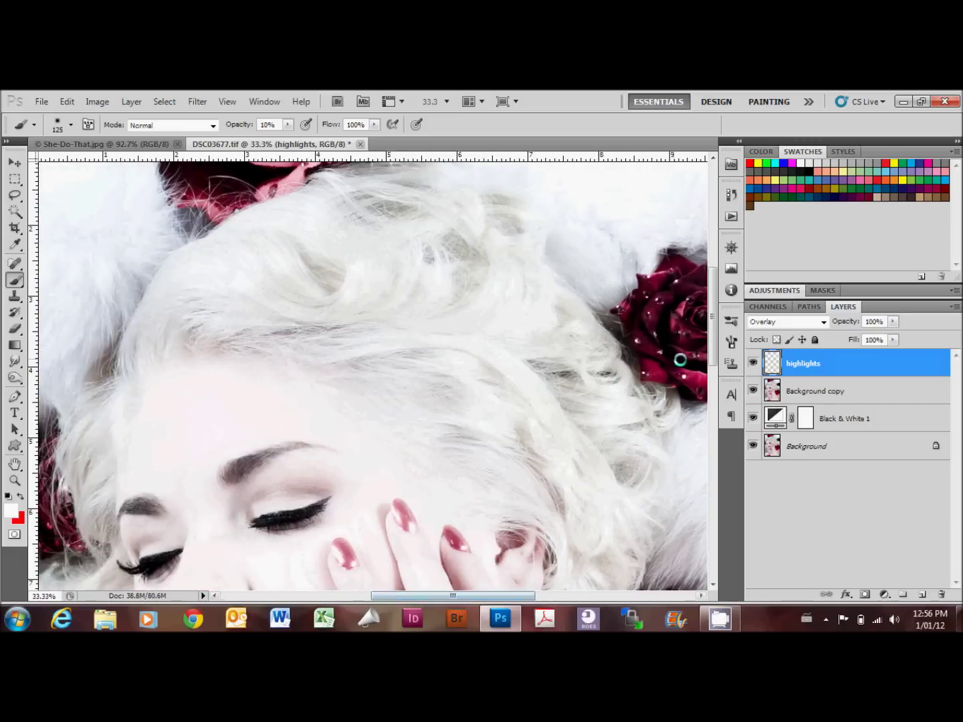
drag(711, 348, 711, 309)
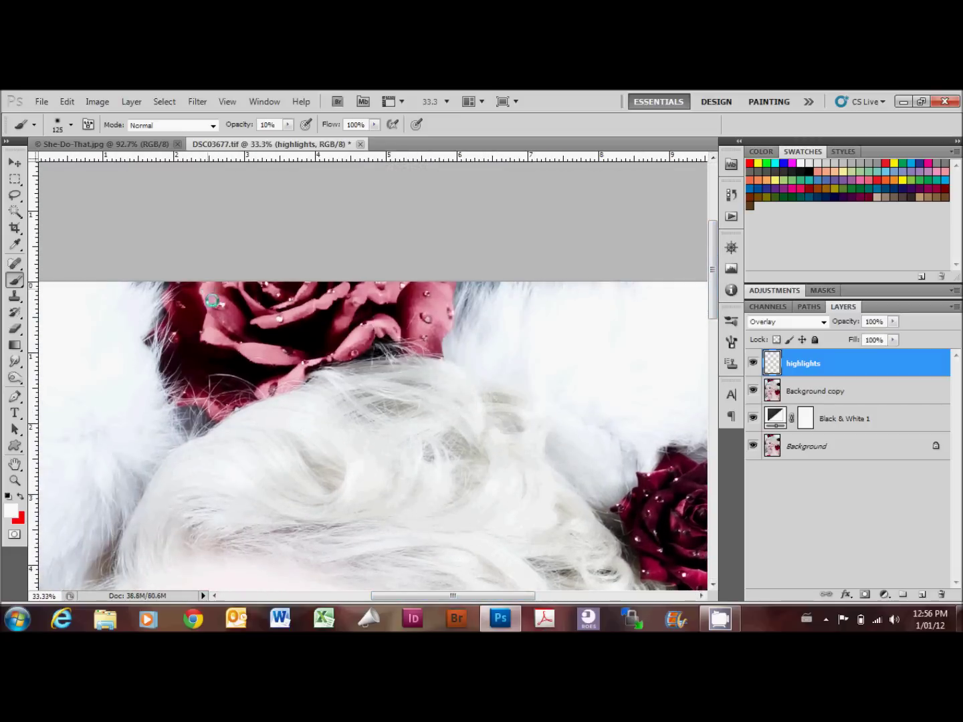
drag(224, 348, 343, 296)
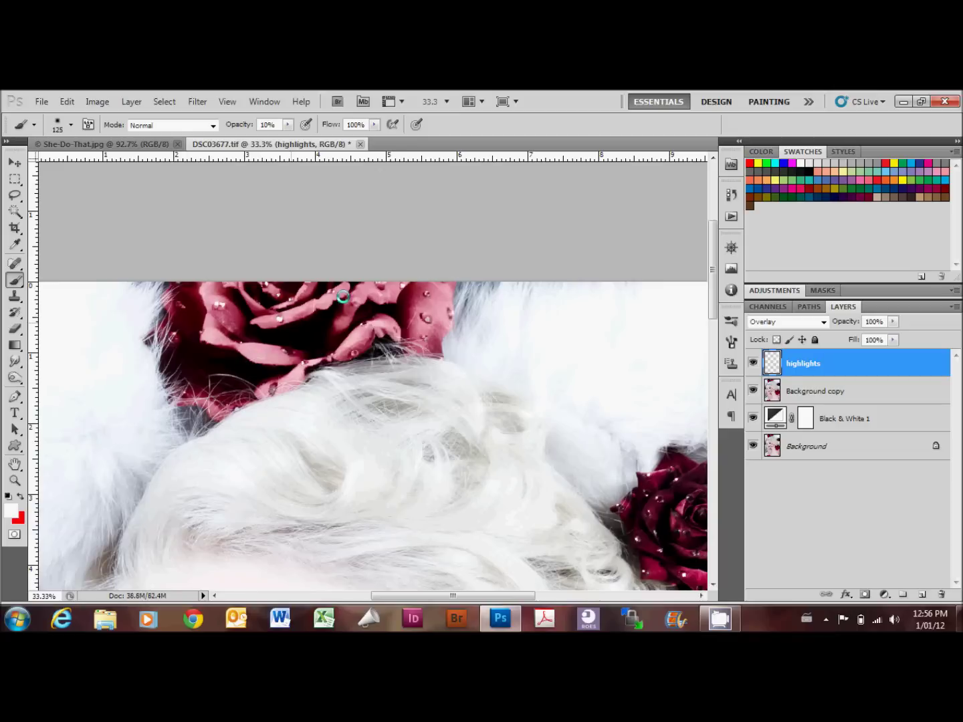
drag(202, 326, 178, 305)
drag(247, 389, 265, 305)
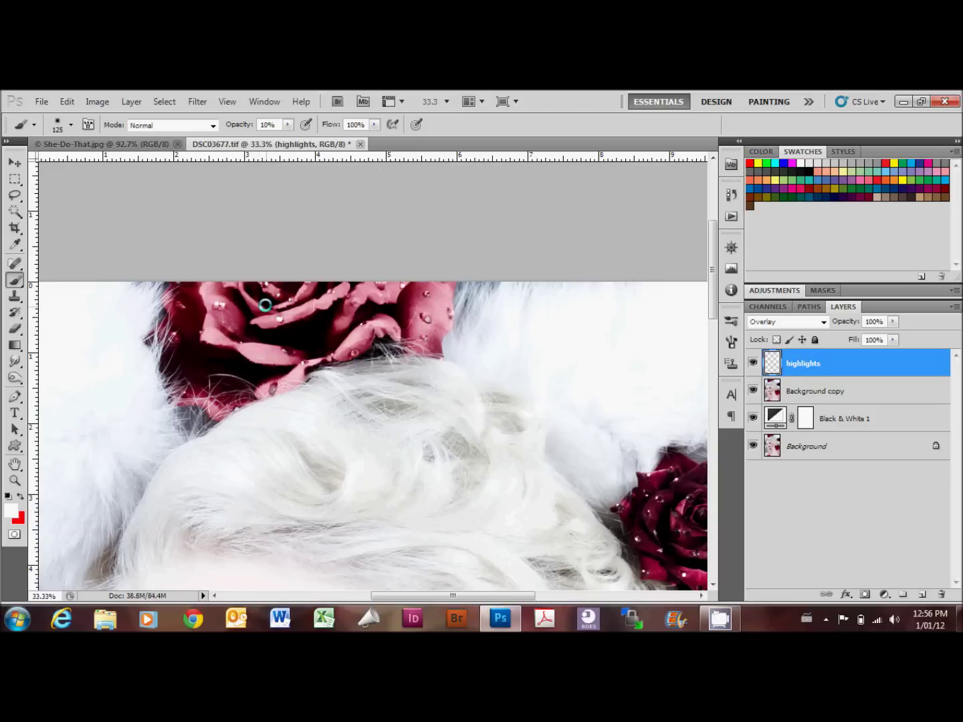
drag(495, 596, 470, 596)
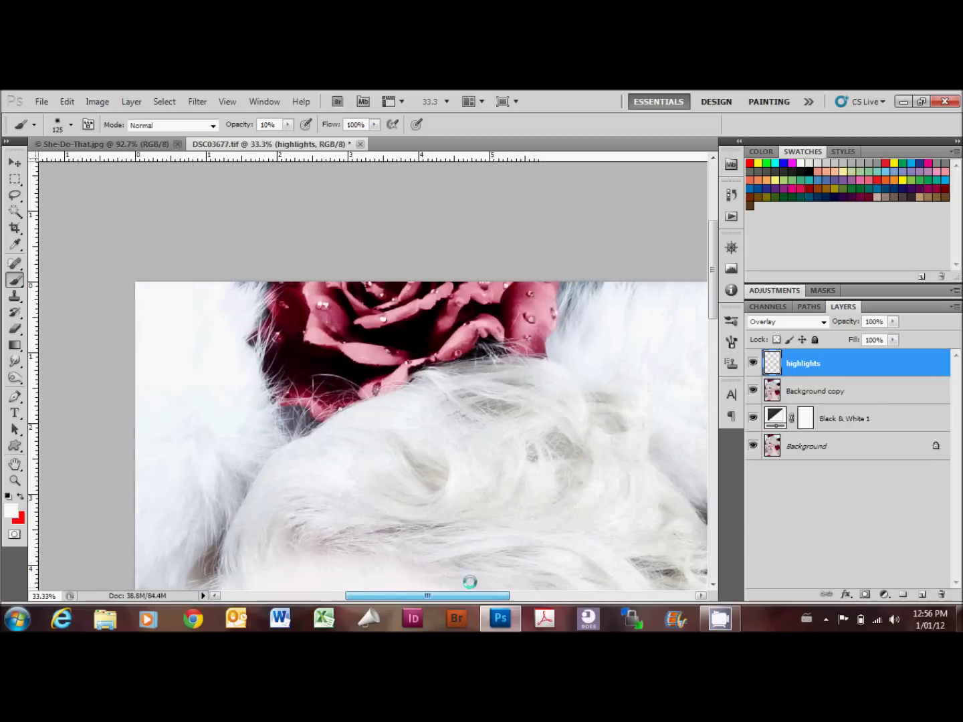
drag(713, 270, 713, 378)
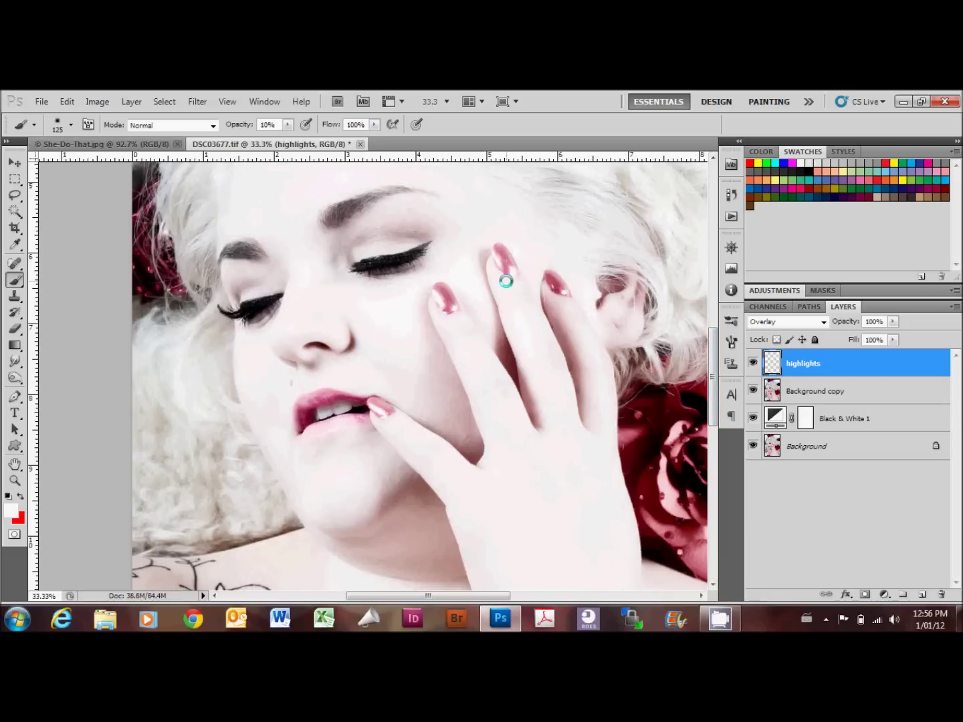
Step: With a smaller brush, brighten the upper eyelid and the lower lashes
key(bracketleft)
key(bracketleft)
key(bracketleft)
drag(362, 265, 422, 258)
drag(252, 308, 259, 307)
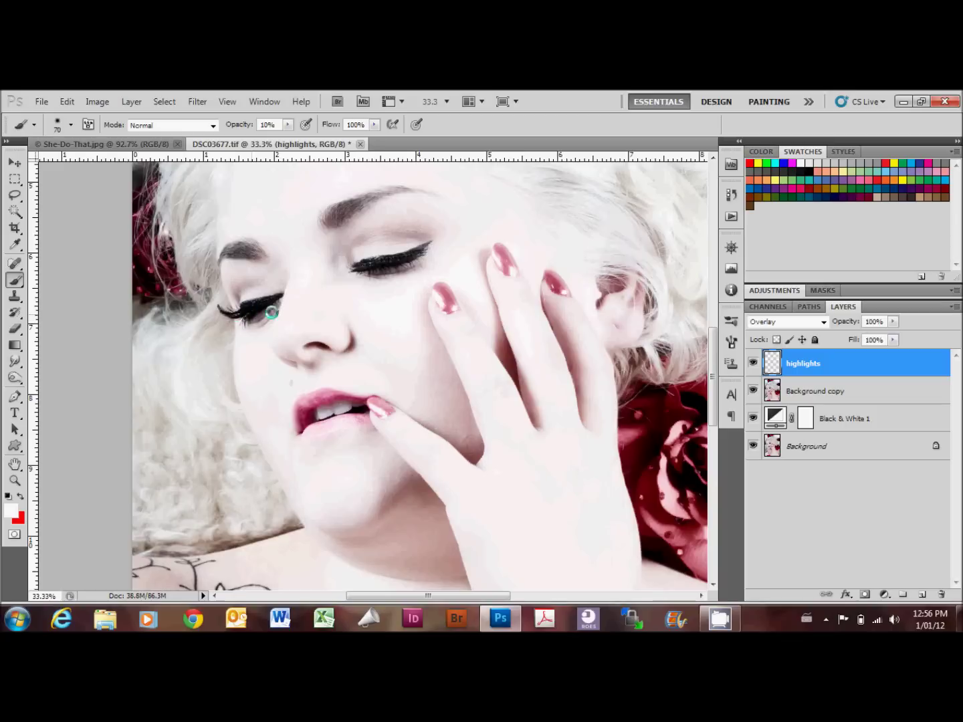
scroll(467, 459, down, 1)
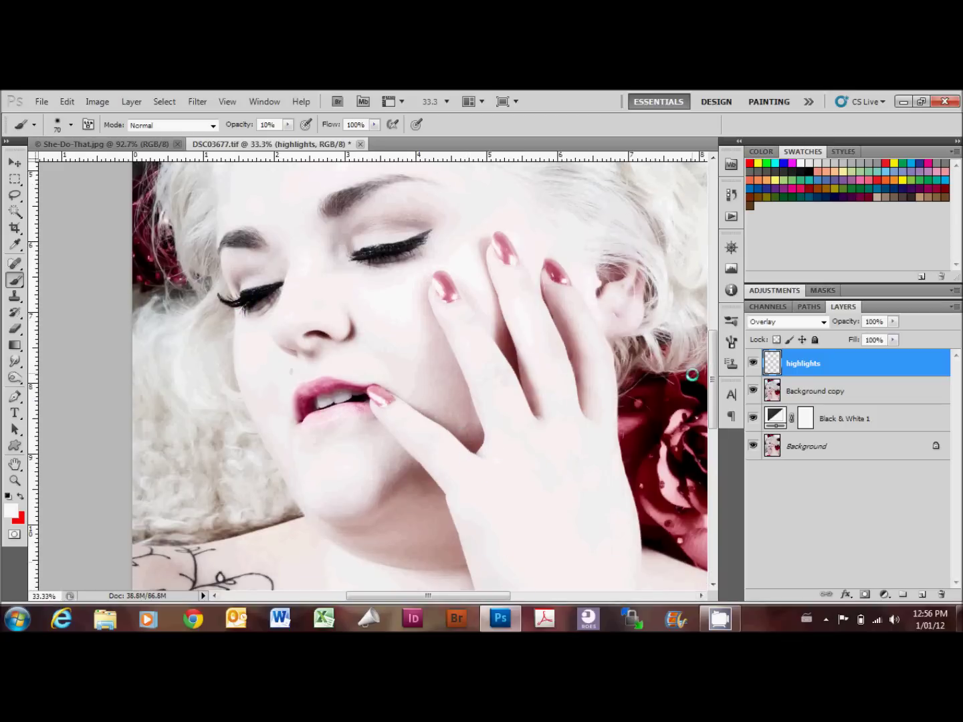
scroll(713, 375, down, 4)
drag(428, 596, 493, 596)
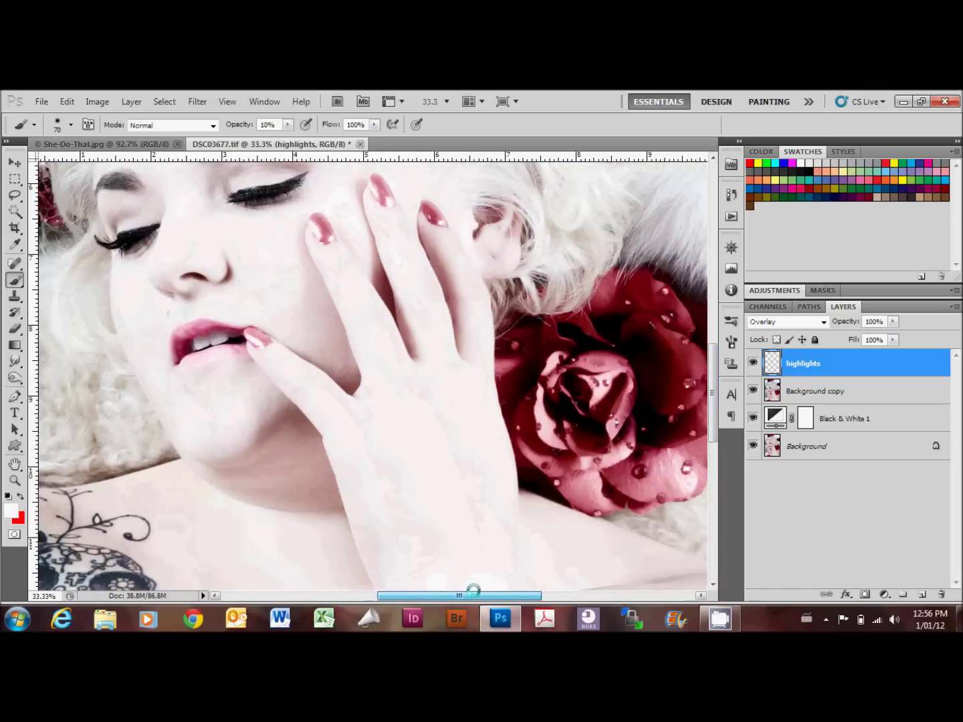
Step: Brighten the large rose beside the hand and the skull tattoo's eye
key(bracketright)
key(bracketright)
key(bracketright)
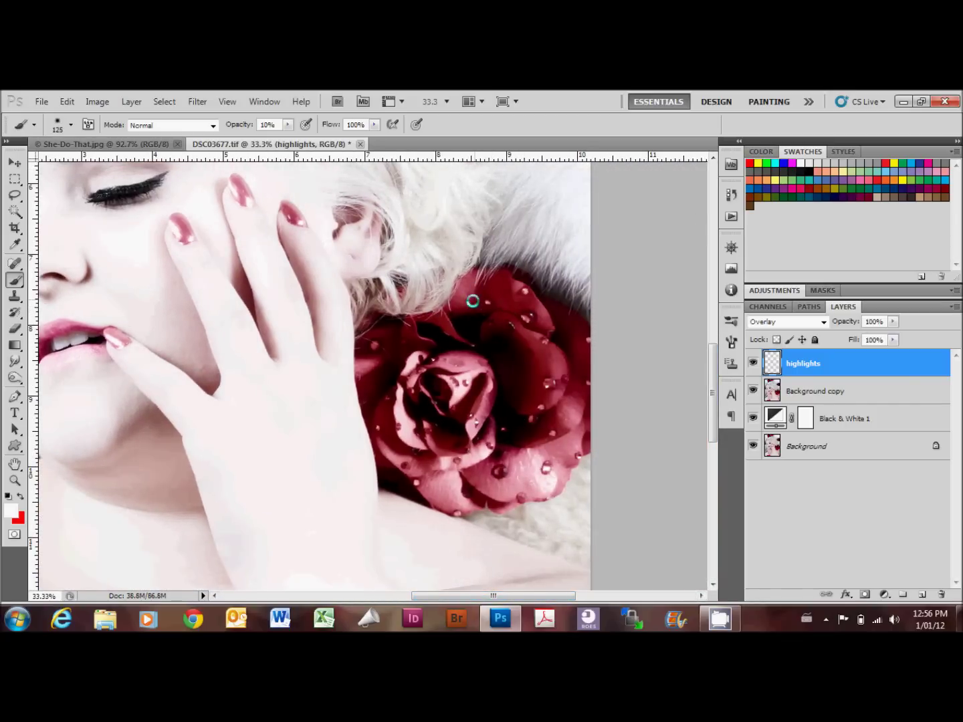
mouse_move(548, 339)
mouse_down()
mouse_move(554, 375)
mouse_move(526, 436)
mouse_move(430, 379)
mouse_move(413, 403)
mouse_move(436, 477)
mouse_move(563, 459)
mouse_up()
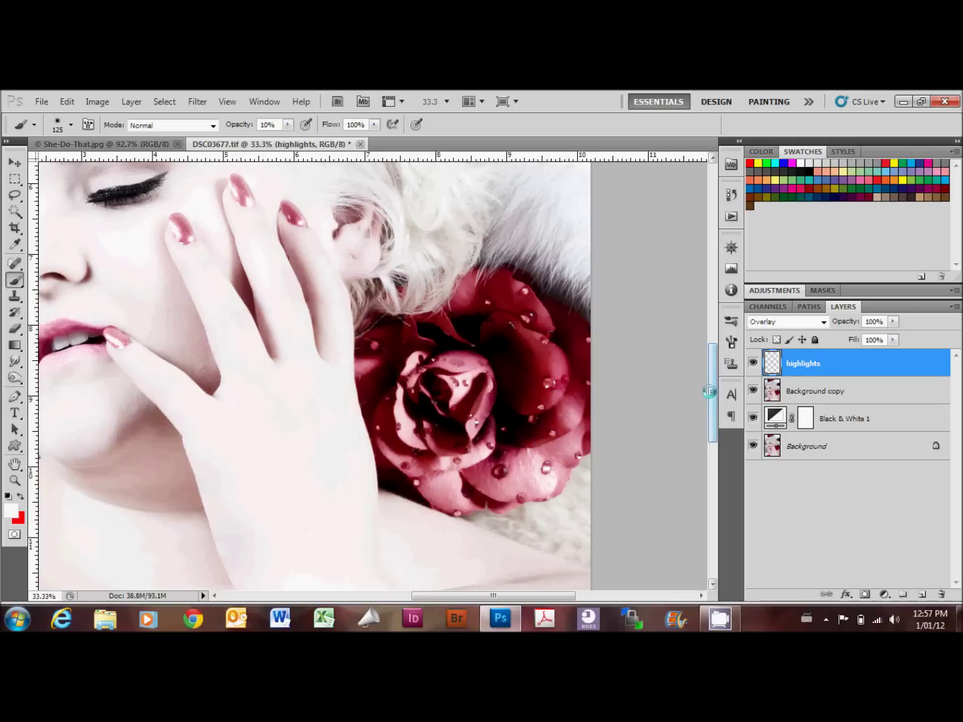
drag(712, 394, 712, 458)
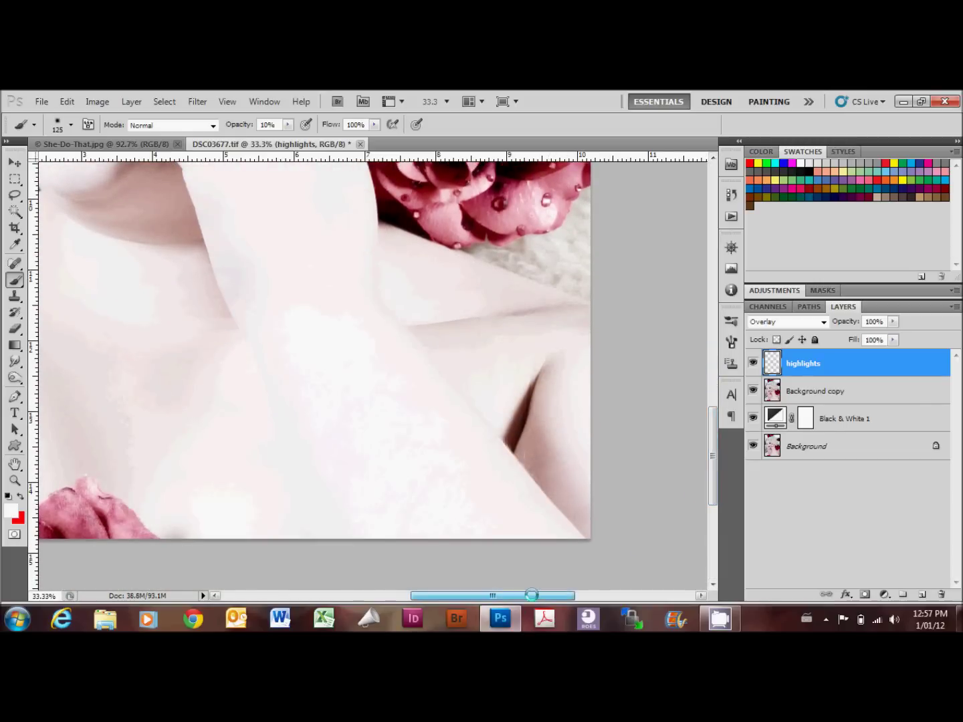
drag(537, 595, 466, 585)
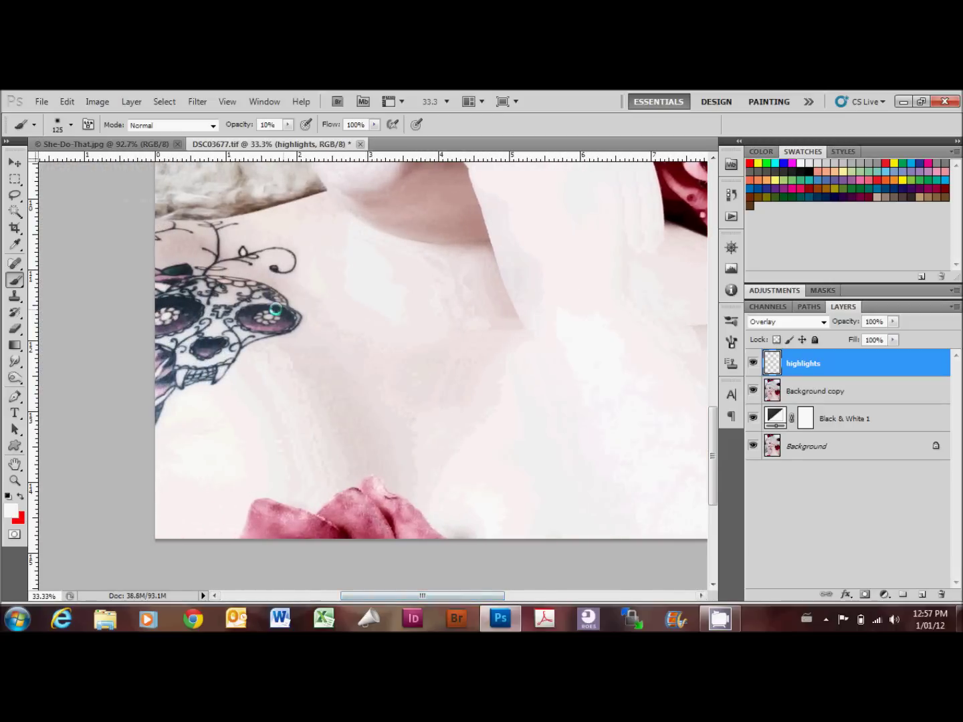
drag(261, 313, 274, 326)
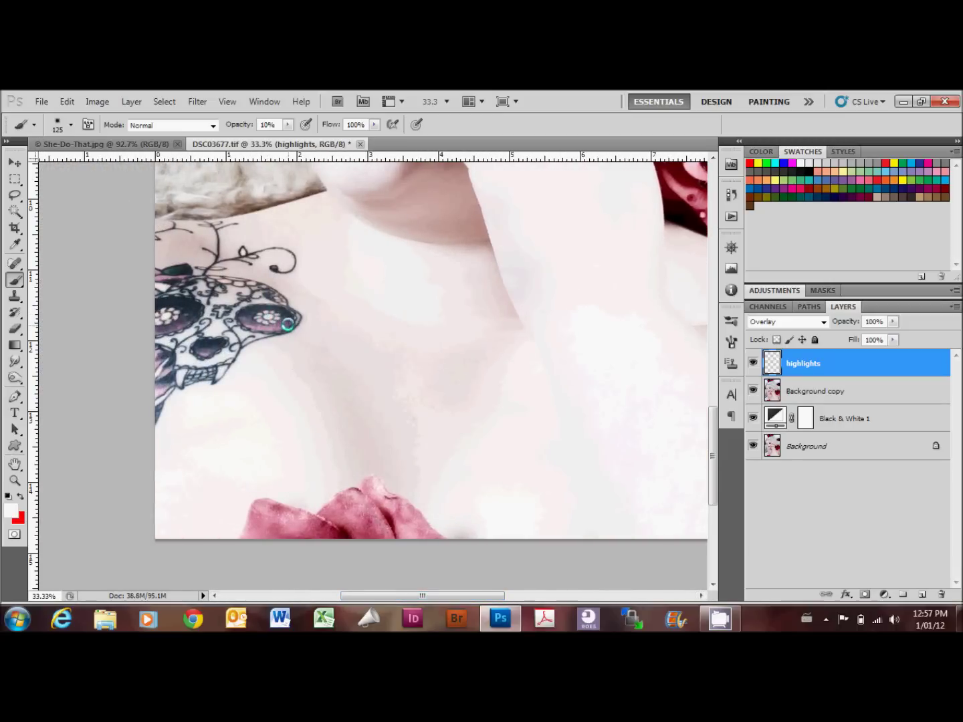
key(bracketleft)
key(bracketleft)
key(bracketleft)
drag(250, 316, 281, 327)
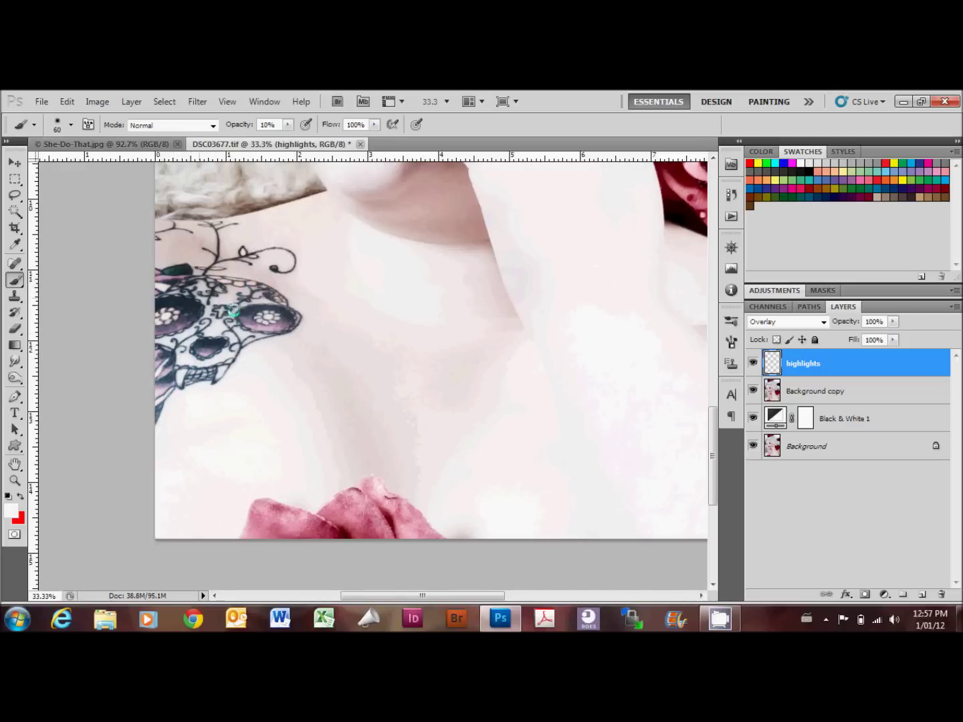
click(837, 390)
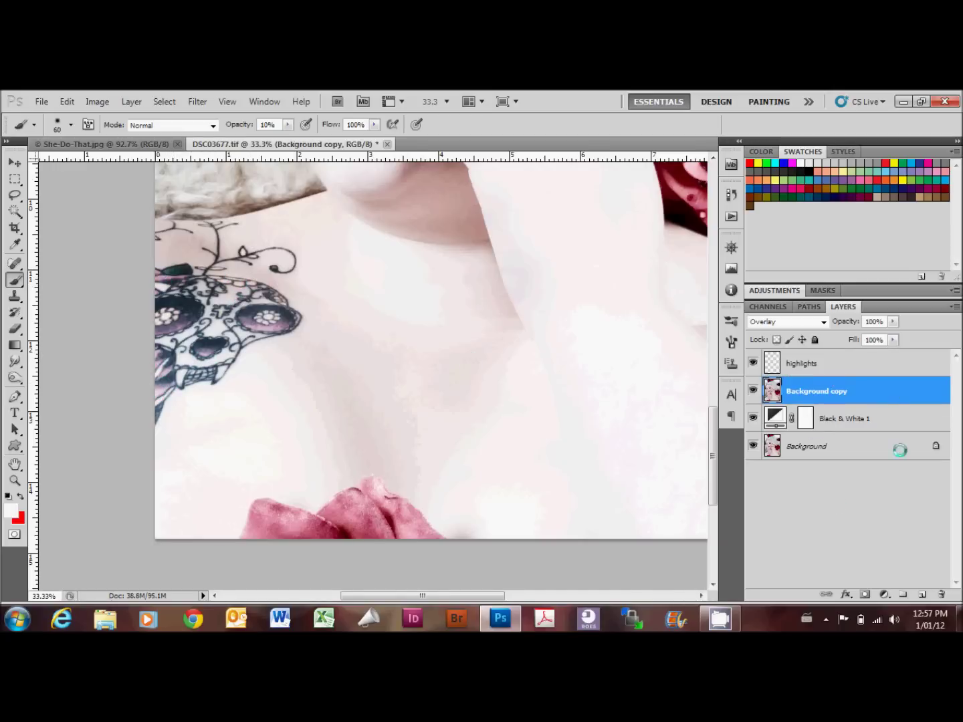
Step: Add a new Overlay layer named shadows and reset colours to default black and white
click(922, 594)
click(794, 322)
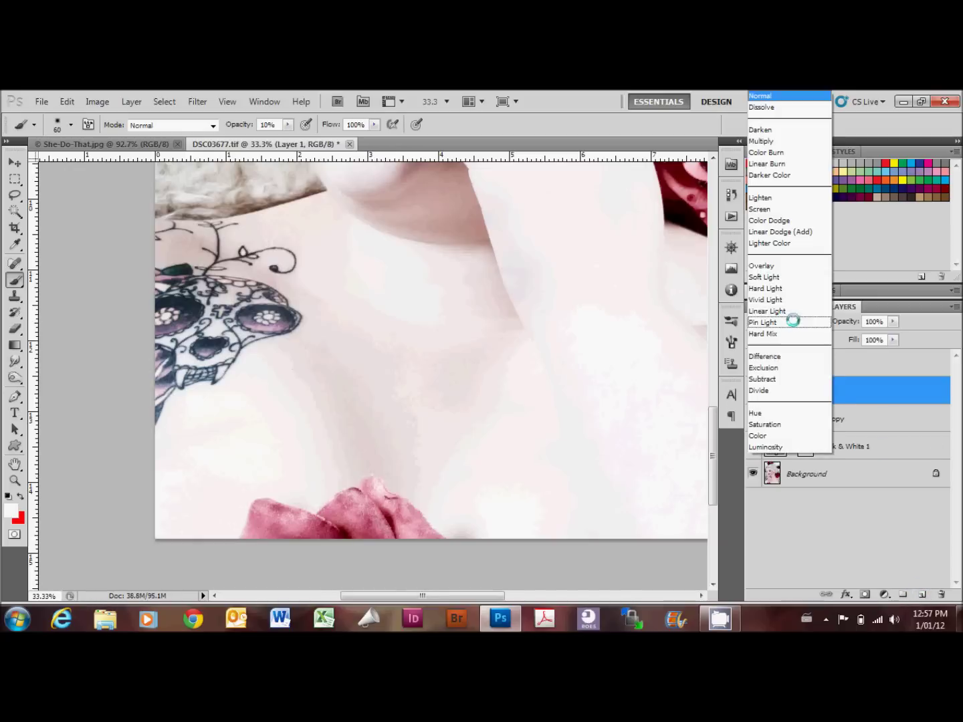
click(789, 265)
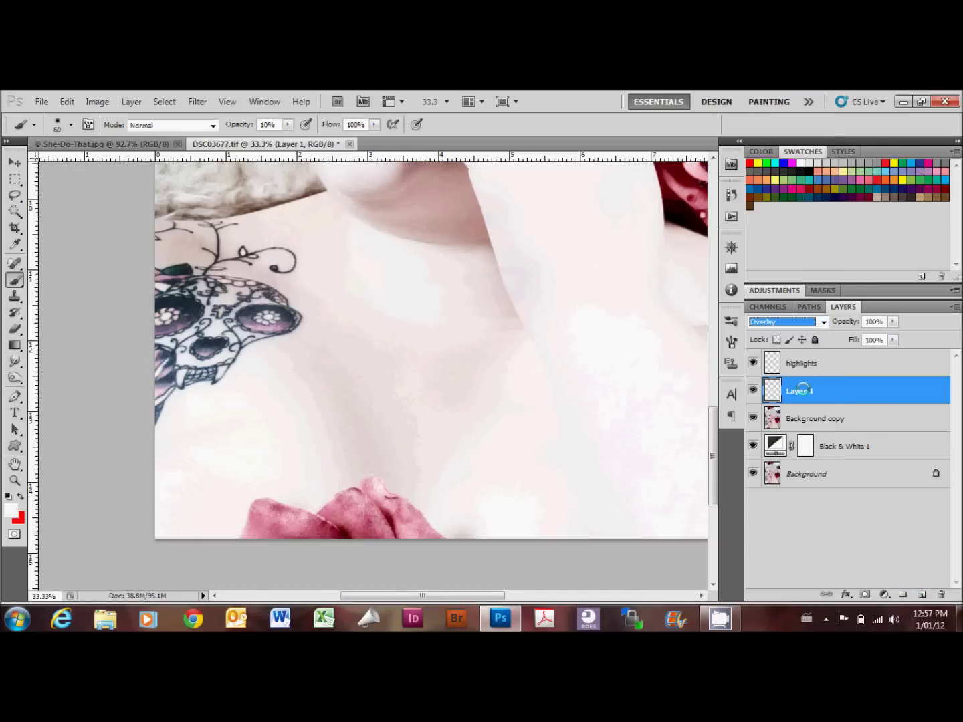
double_click(801, 390)
text(shadows)
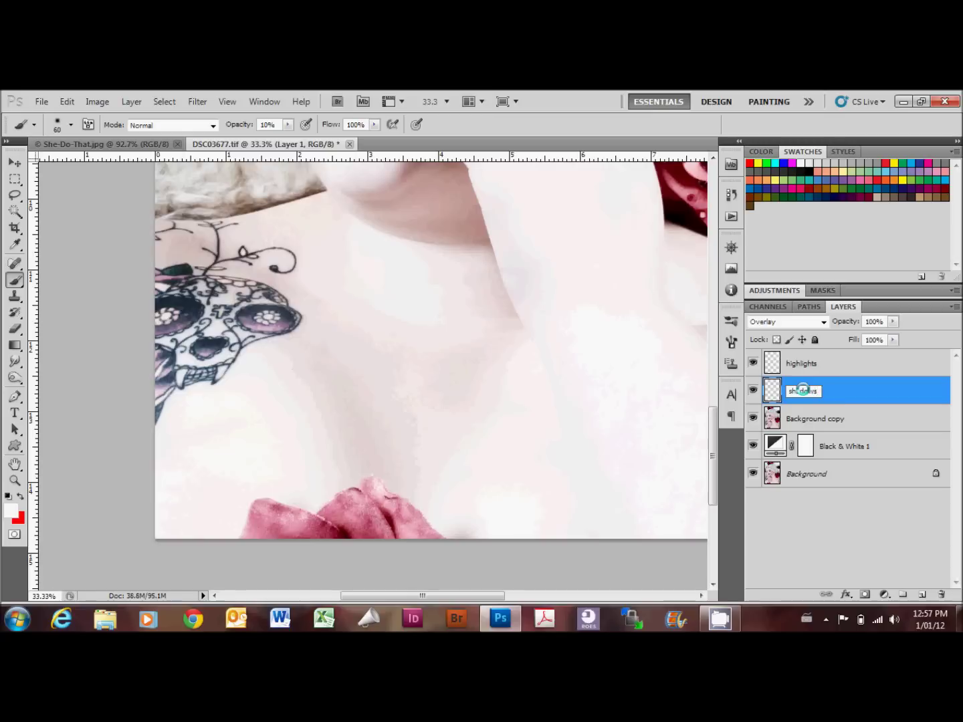
key(Return)
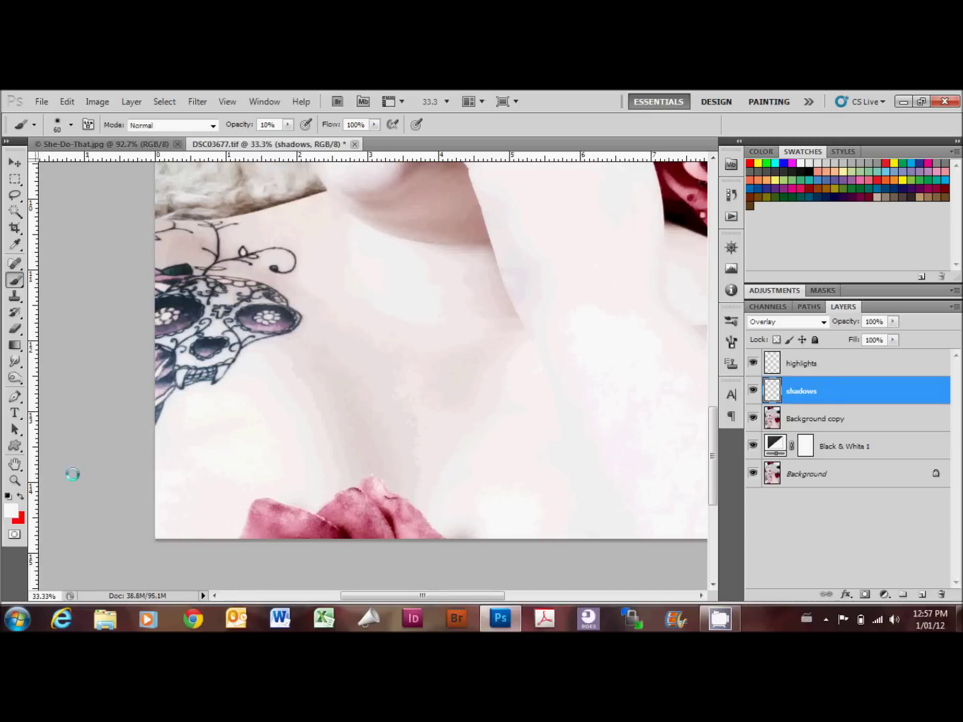
click(8, 496)
Step: Set up a 10% black brush and paint faint shadow into the hair on the left
drag(712, 457, 693, 281)
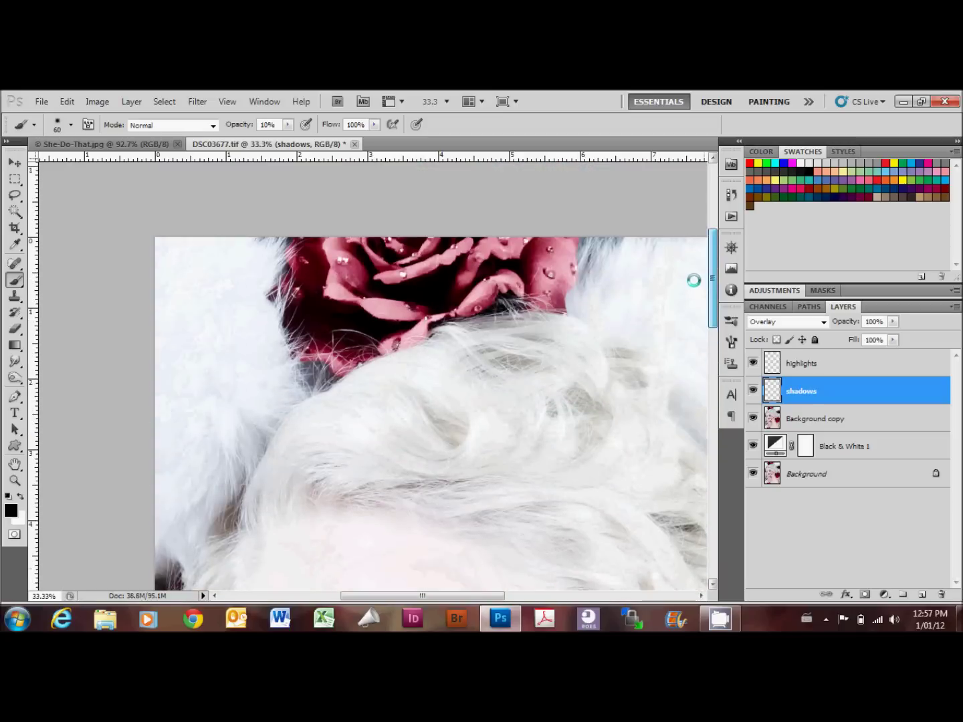
scroll(693, 281, down, 3)
scroll(693, 294, down, 1)
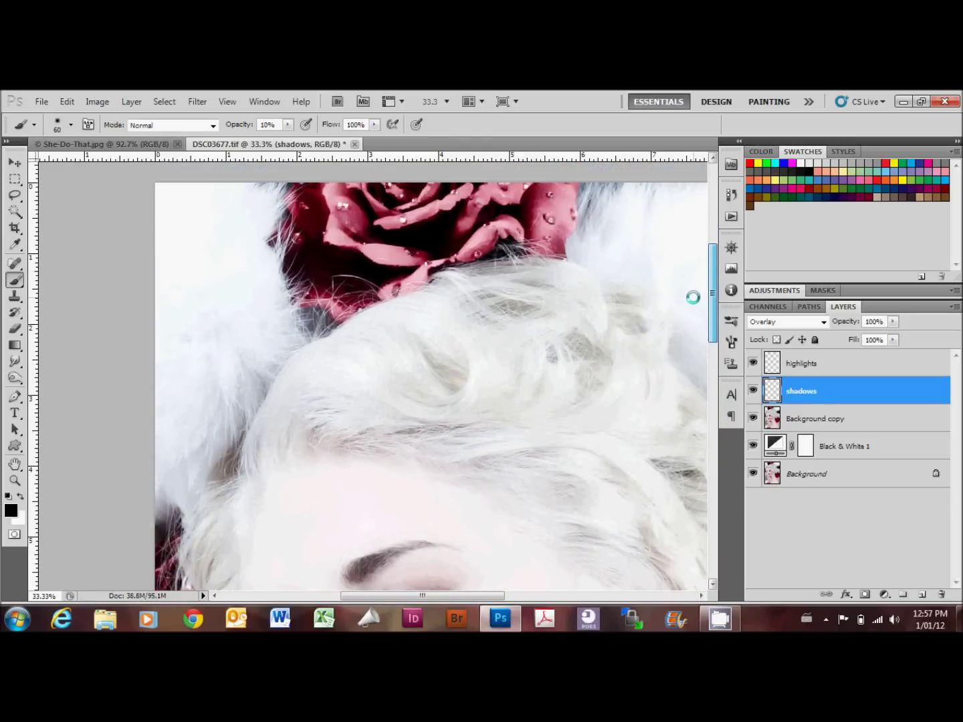
scroll(692, 297, down, 3)
scroll(692, 317, down, 2)
key(bracketright)
key(bracketright)
key(bracketright)
key(bracketright)
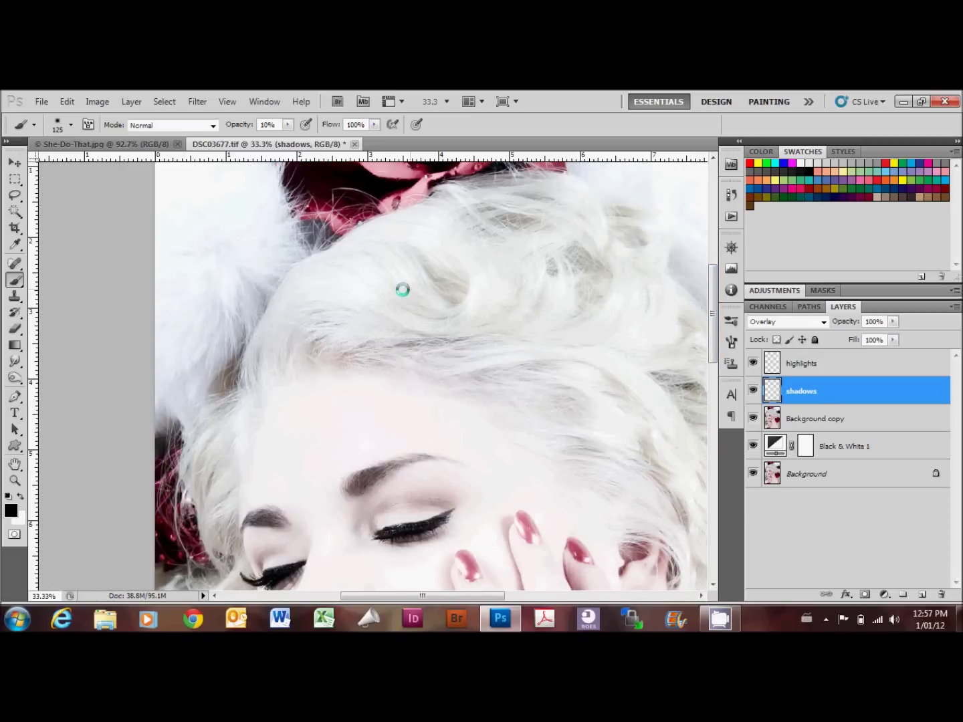
scroll(237, 446, down, 2)
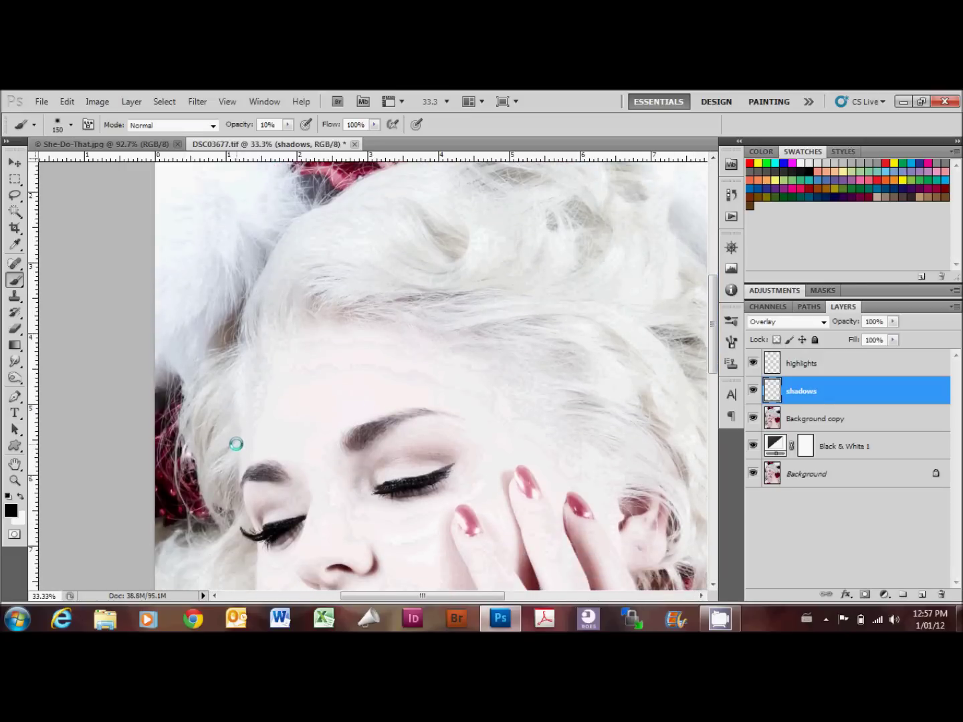
scroll(230, 443, down, 3)
scroll(201, 361, down, 1)
drag(204, 334, 243, 391)
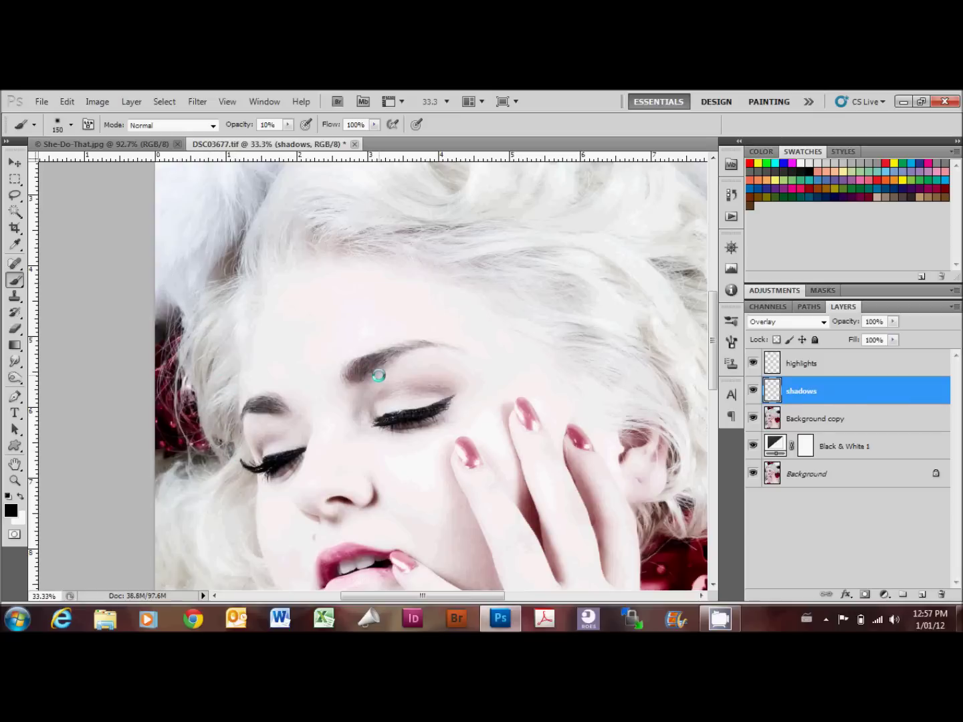
Step: Brush soft black shading over the hair curls, including the hair near the right rose
drag(710, 361, 710, 339)
key(bracketleft)
key(bracketleft)
mouse_move(423, 256)
mouse_down()
mouse_move(415, 310)
mouse_move(428, 264)
mouse_move(468, 228)
mouse_up()
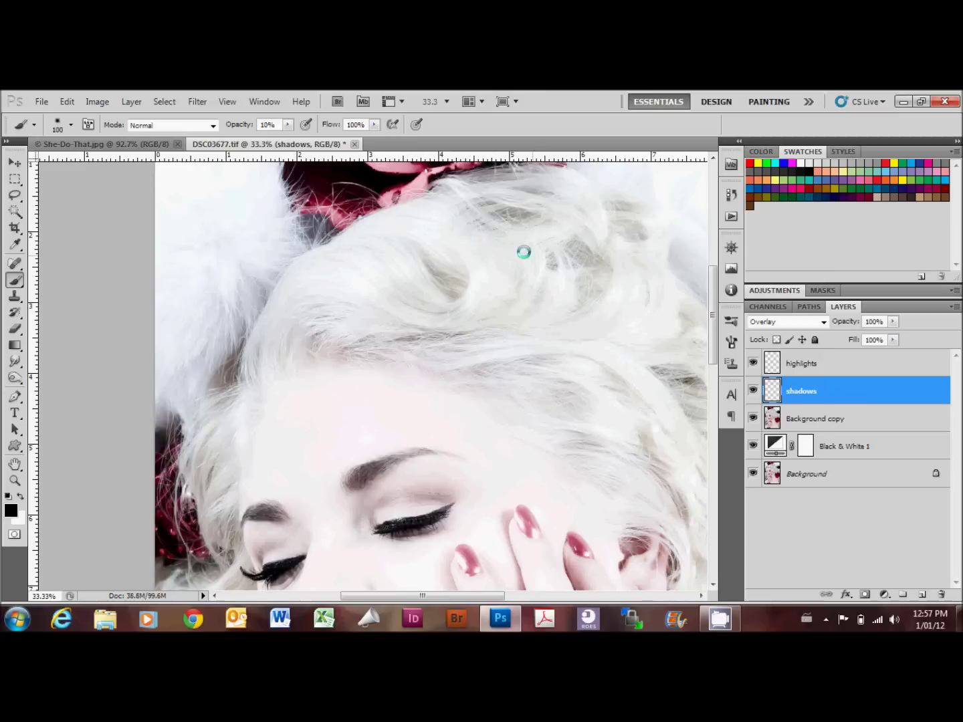
drag(565, 267, 586, 304)
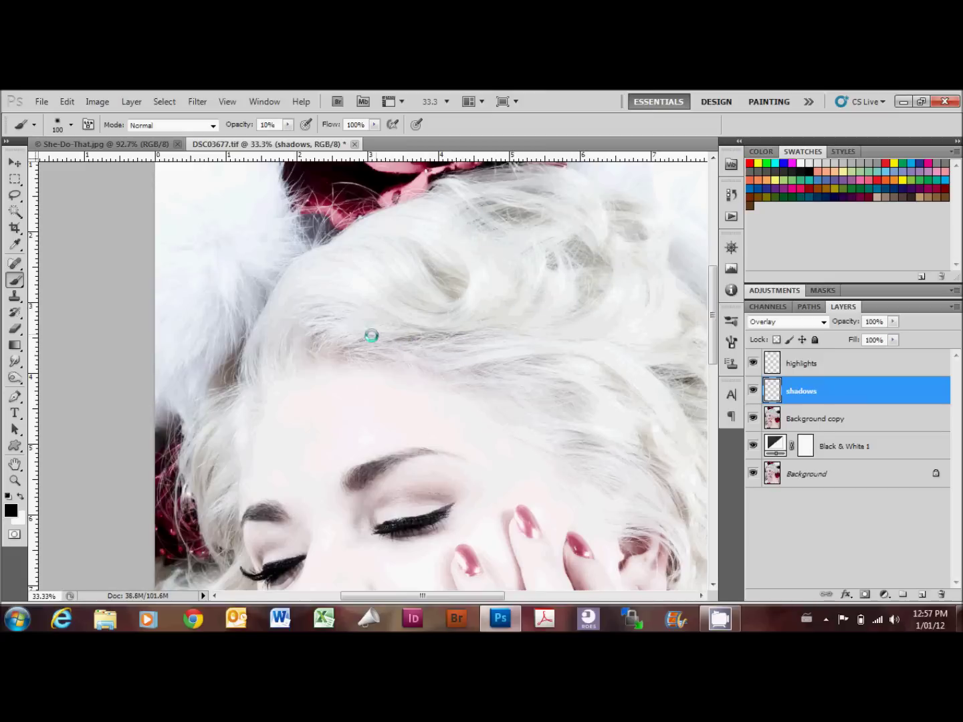
drag(482, 370, 599, 424)
drag(491, 595, 533, 595)
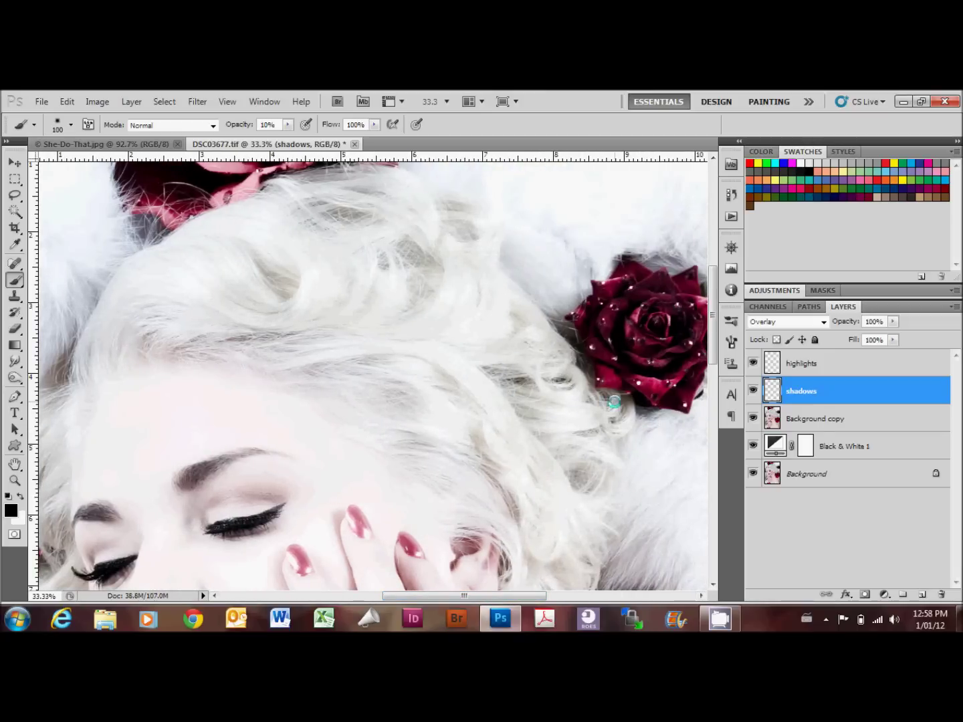
mouse_move(436, 305)
mouse_down()
mouse_move(439, 314)
mouse_move(375, 263)
mouse_up()
key(ctrl+minus)
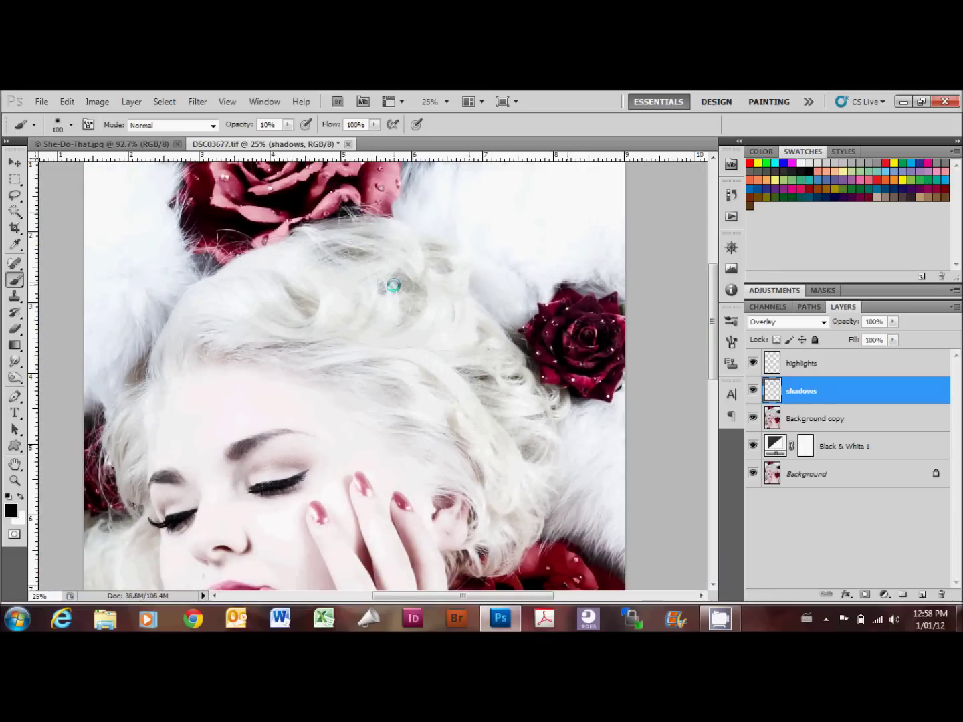
scroll(528, 334, down, 1)
key(bracketright)
key(bracketright)
mouse_move(483, 394)
mouse_down()
mouse_move(519, 477)
mouse_move(449, 413)
mouse_move(295, 336)
mouse_move(339, 346)
mouse_move(179, 329)
mouse_move(155, 355)
mouse_move(121, 485)
mouse_move(462, 395)
mouse_move(458, 466)
mouse_move(445, 456)
mouse_move(445, 513)
mouse_move(387, 405)
mouse_move(381, 388)
mouse_move(394, 375)
mouse_move(423, 426)
mouse_move(496, 382)
mouse_move(507, 468)
mouse_move(524, 504)
mouse_move(493, 547)
mouse_move(526, 463)
mouse_move(505, 467)
mouse_move(495, 414)
mouse_move(440, 324)
mouse_move(451, 283)
mouse_move(191, 275)
mouse_move(273, 281)
mouse_move(230, 318)
mouse_move(273, 236)
mouse_move(353, 226)
mouse_move(551, 352)
mouse_up()
Step: Paint soft black shading over the eyelid and lips with a smaller brush
scroll(551, 353, down, 2)
scroll(541, 350, down, 2)
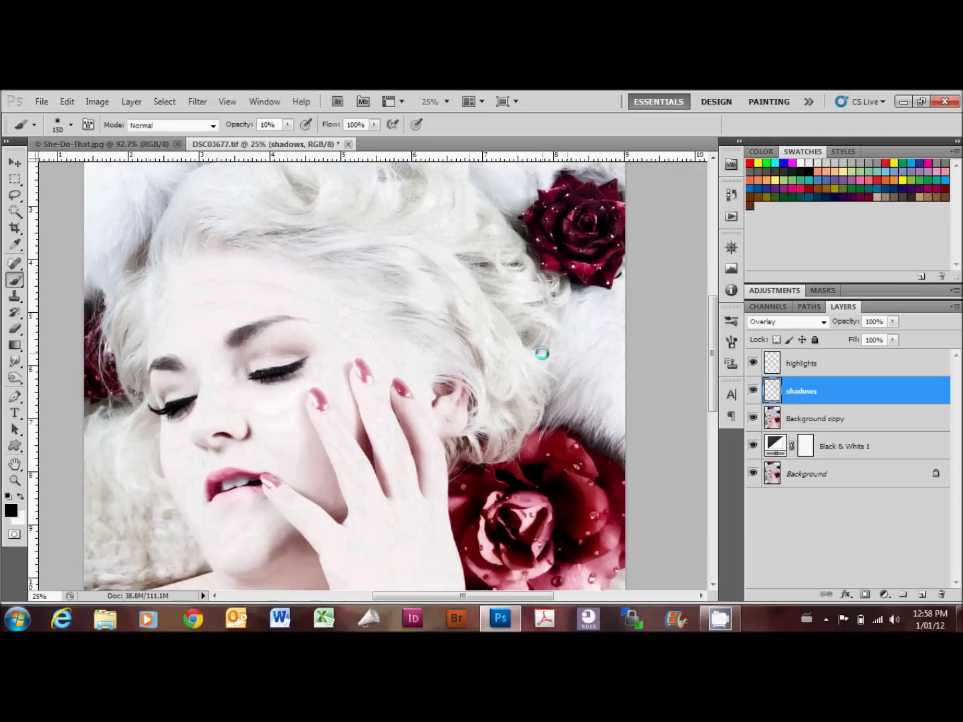
scroll(542, 351, down, 1)
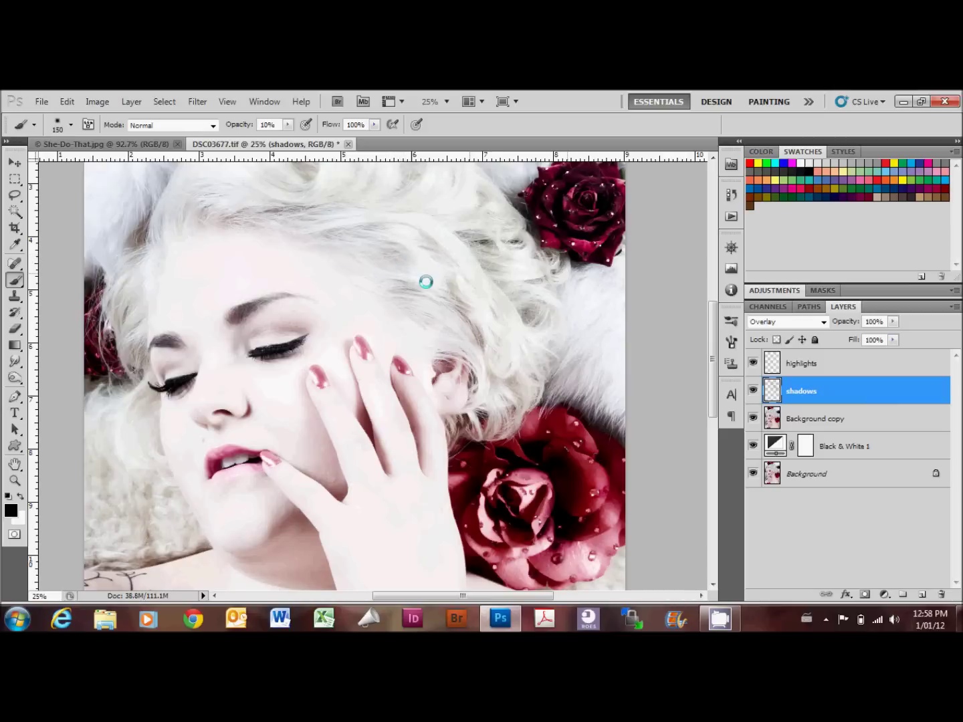
scroll(521, 401, down, 1)
scroll(514, 394, down, 1)
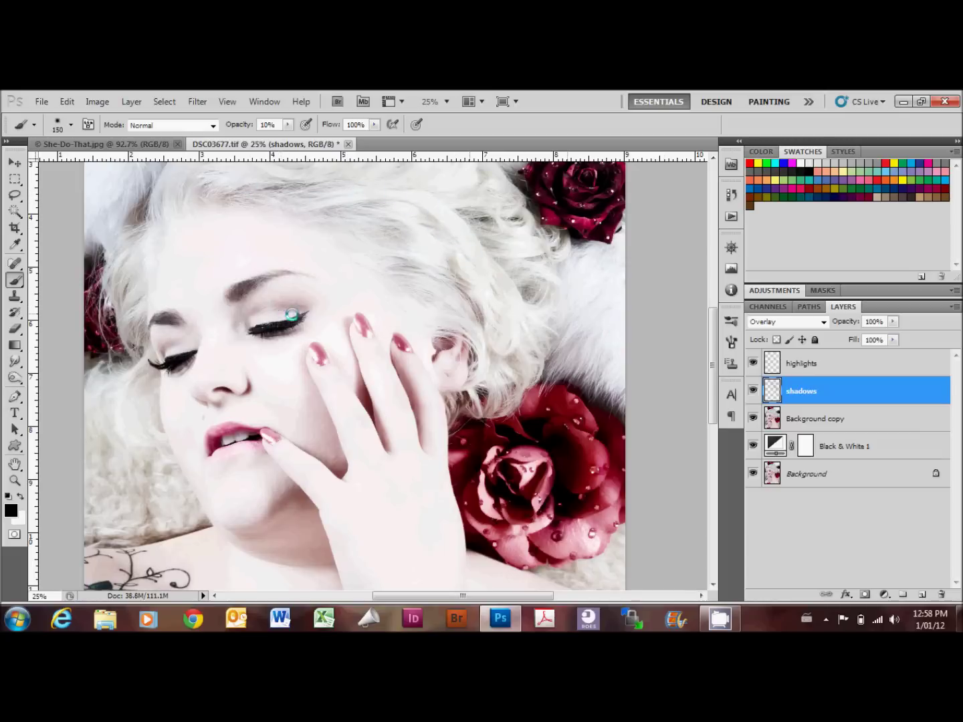
mouse_move(299, 307)
mouse_down()
mouse_move(275, 322)
mouse_move(283, 316)
mouse_up()
key(bracketleft)
key(bracketleft)
scroll(441, 374, down, 1)
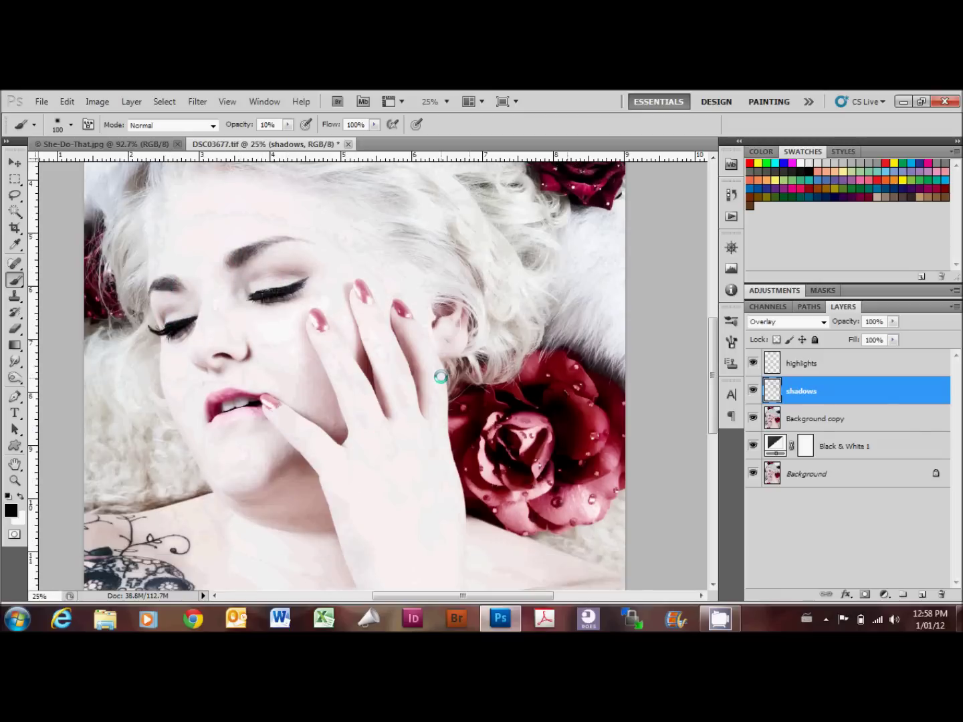
scroll(441, 375, down, 1)
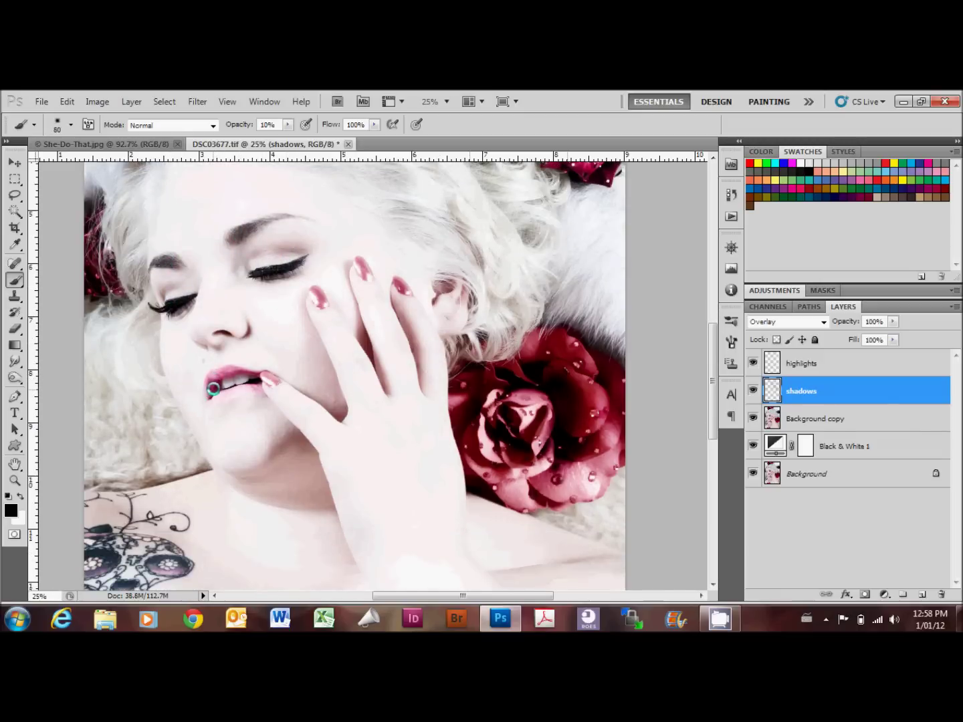
mouse_move(223, 374)
mouse_down()
mouse_move(240, 392)
mouse_move(267, 379)
mouse_up()
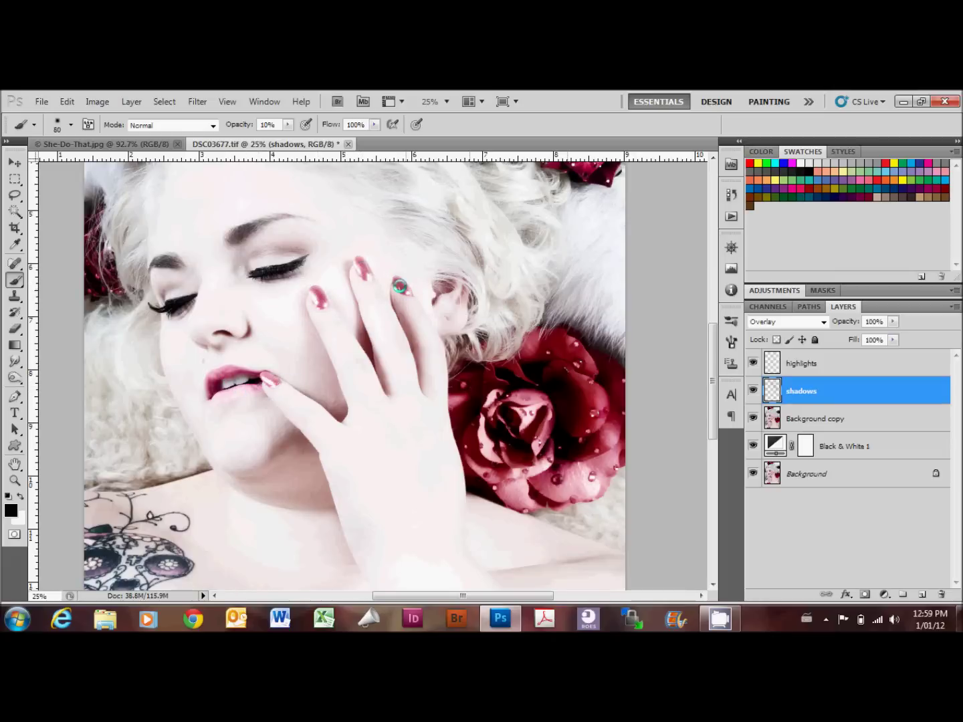
Step: Darken the tattoo and the pink rose at the bottom edge, then zoom out
scroll(535, 365, down, 2)
scroll(435, 428, down, 3)
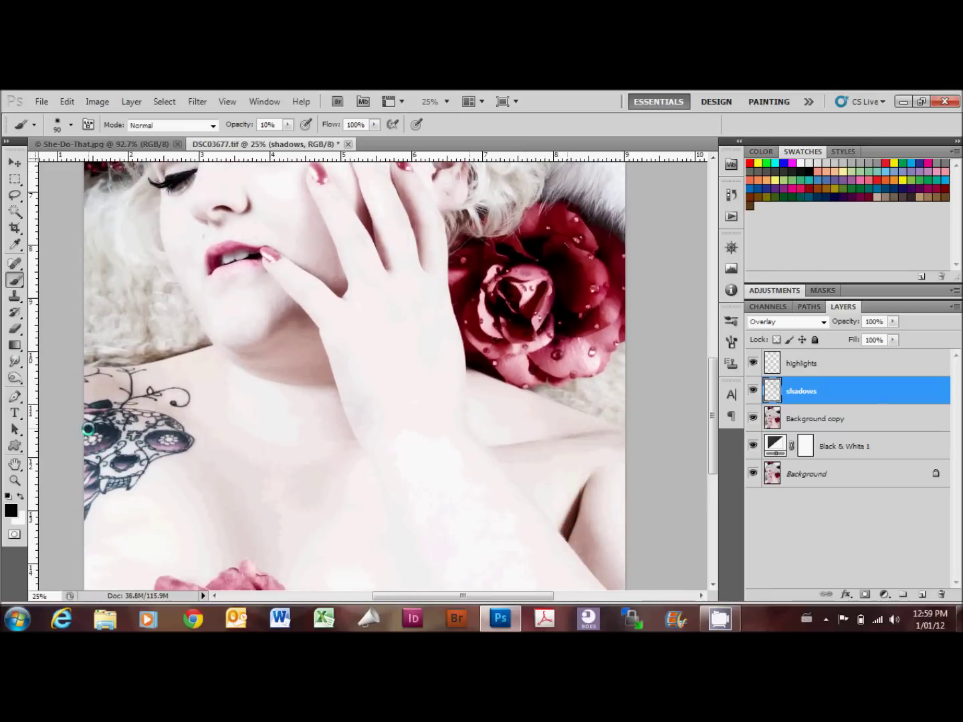
drag(153, 436, 180, 436)
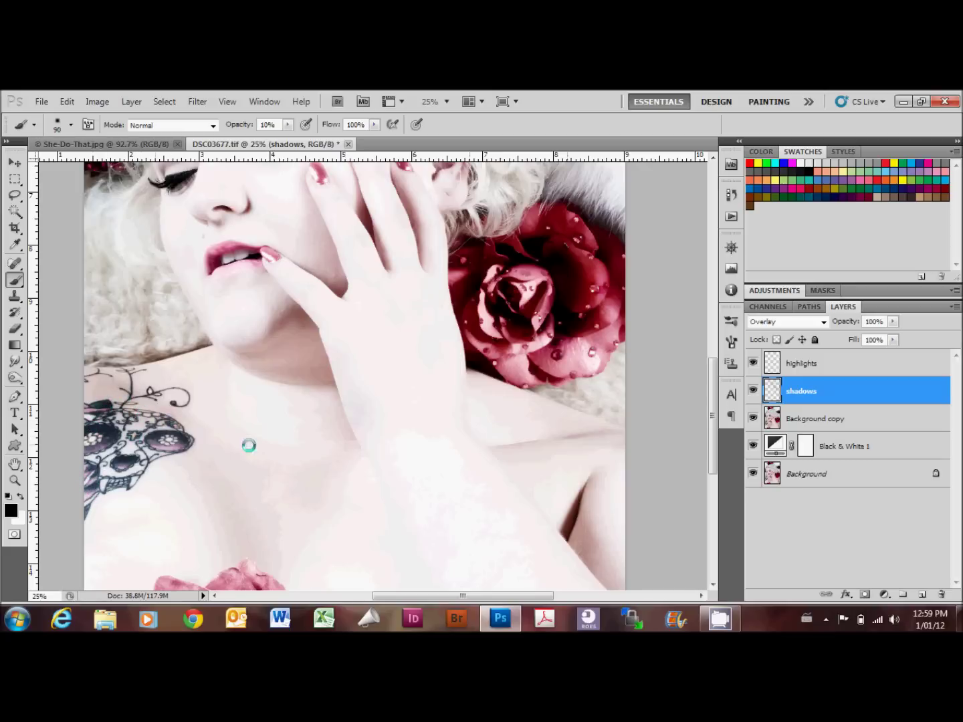
scroll(453, 468, down, 2)
scroll(218, 525, down, 1)
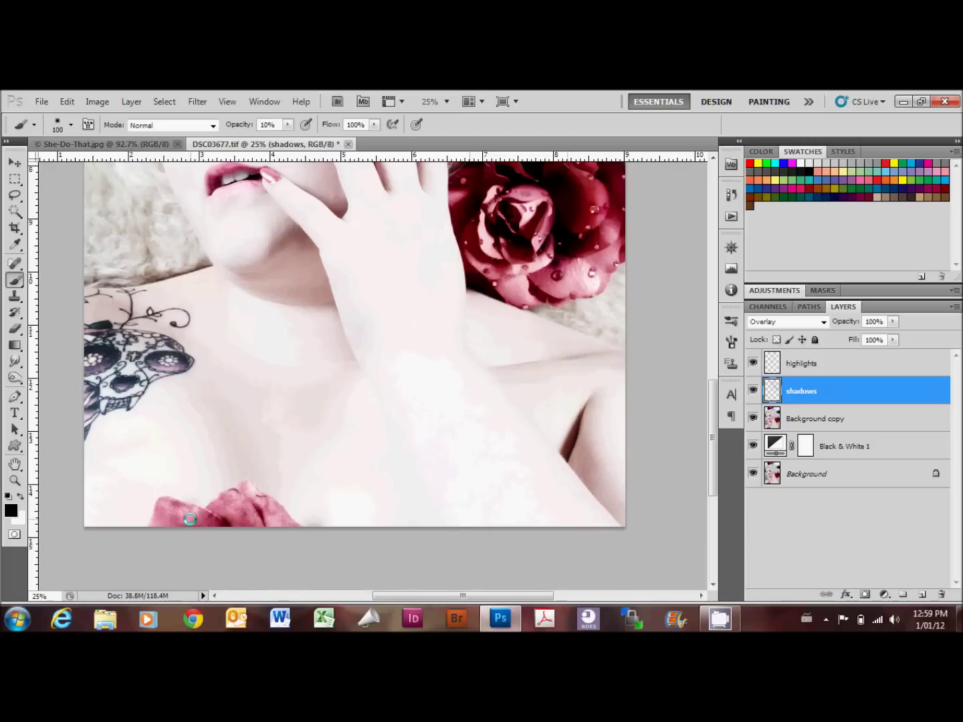
mouse_move(210, 517)
mouse_down()
mouse_move(171, 518)
mouse_move(288, 524)
mouse_up()
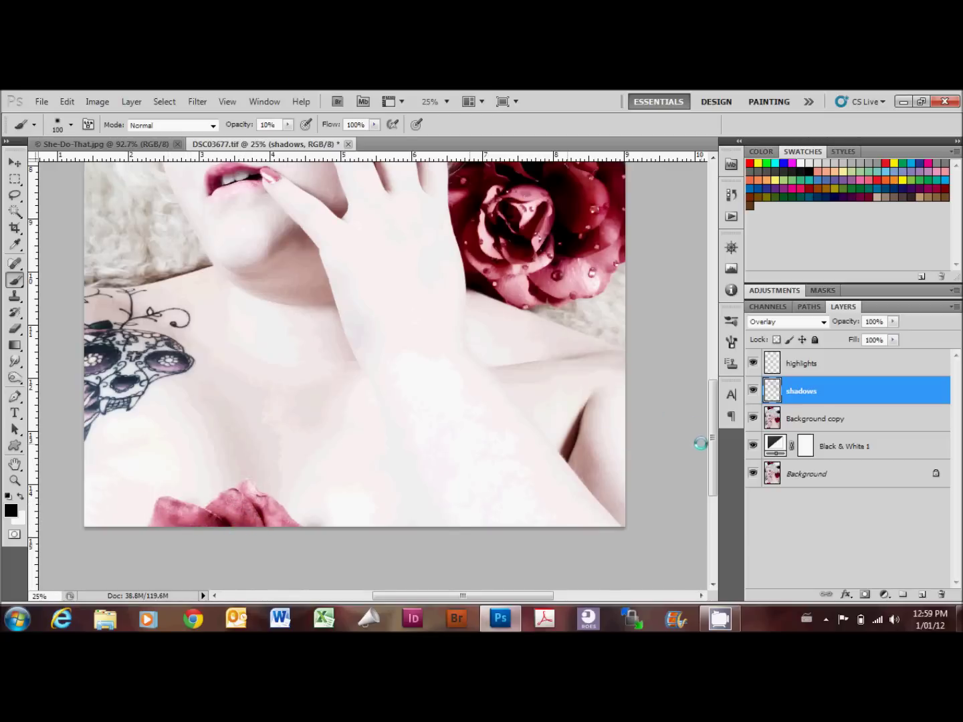
key(ctrl+minus)
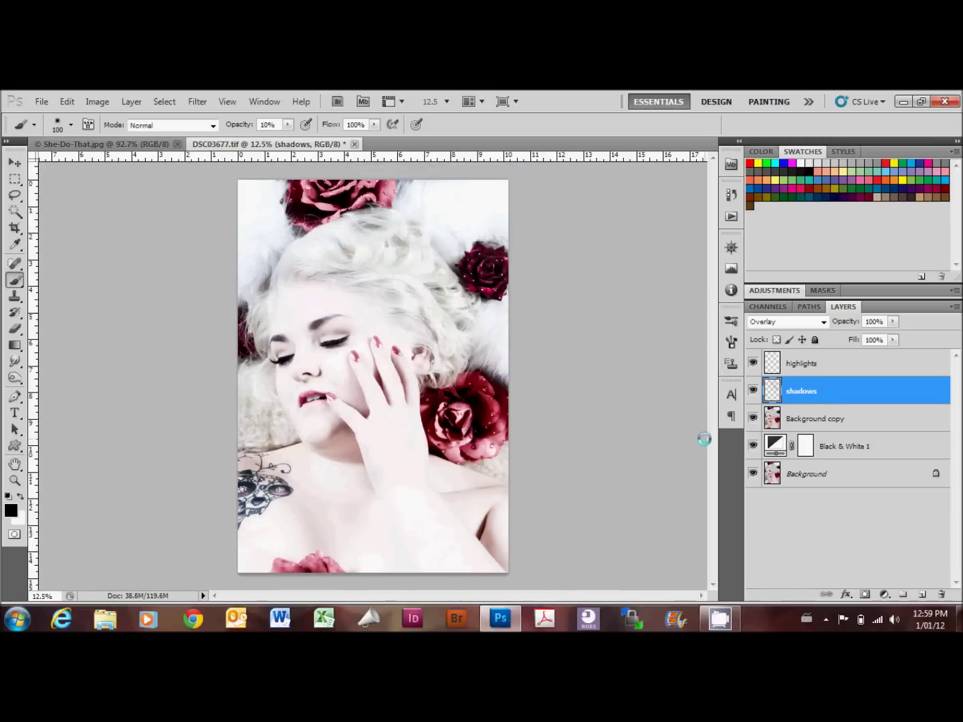
Step: Toggle the shadows layer's visibility to compare the portrait before and after
click(15, 163)
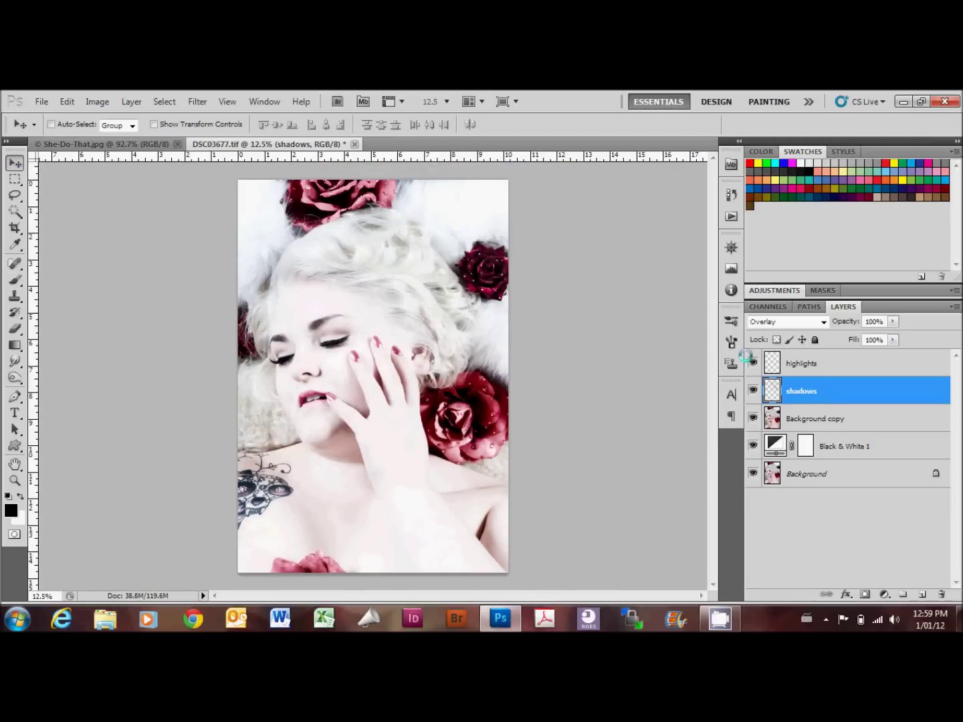
click(753, 391)
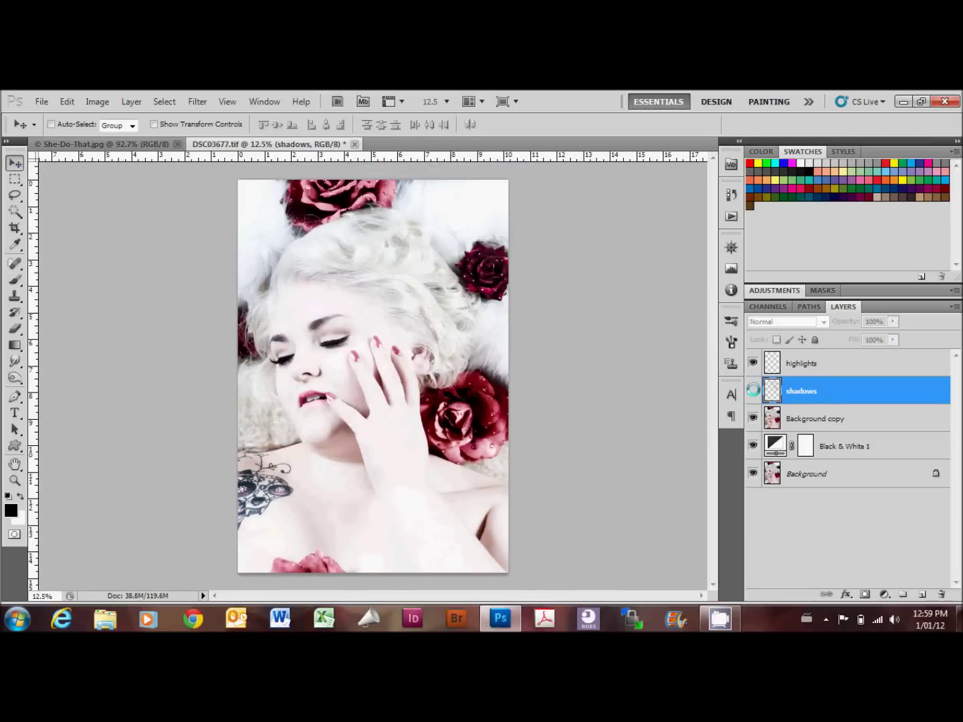
click(753, 390)
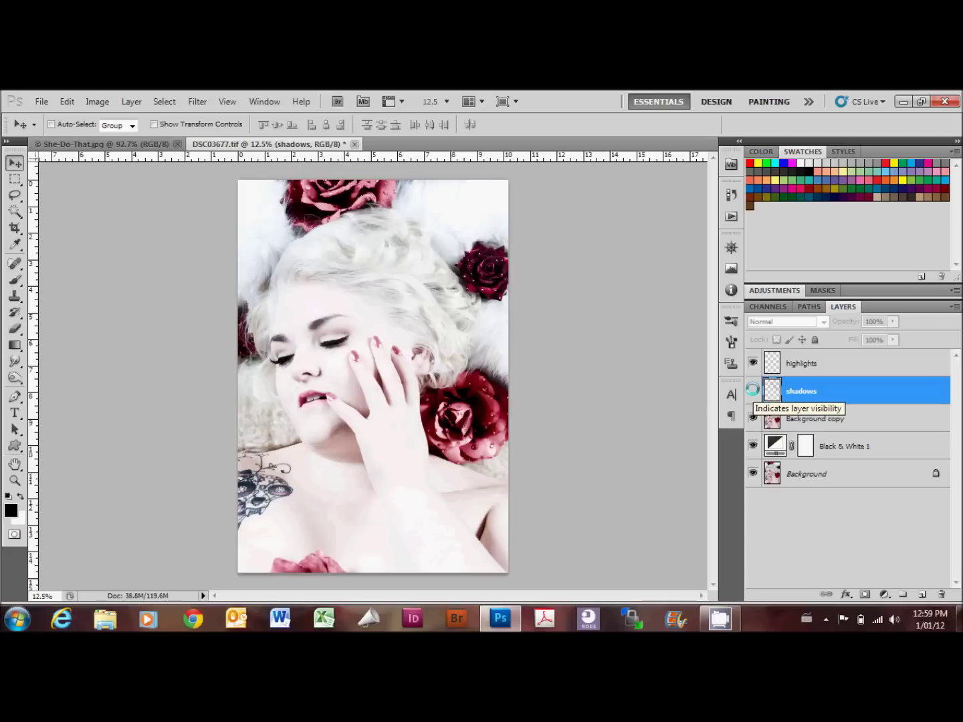
click(753, 390)
click(753, 391)
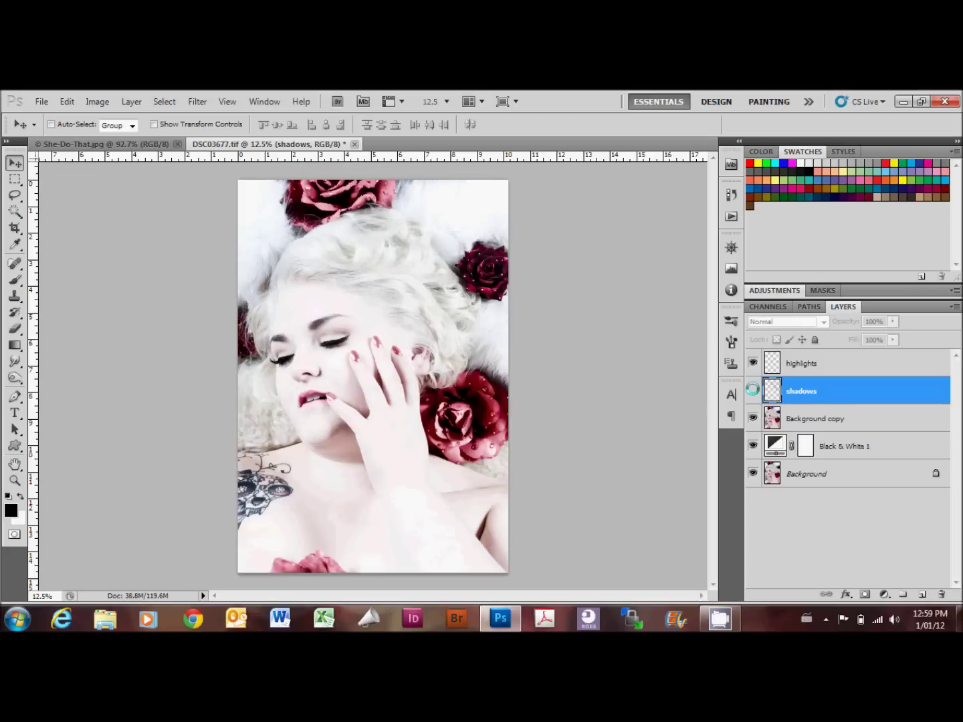
Step: Toggle the highlights layer's visibility, then make highlights the active layer
click(752, 362)
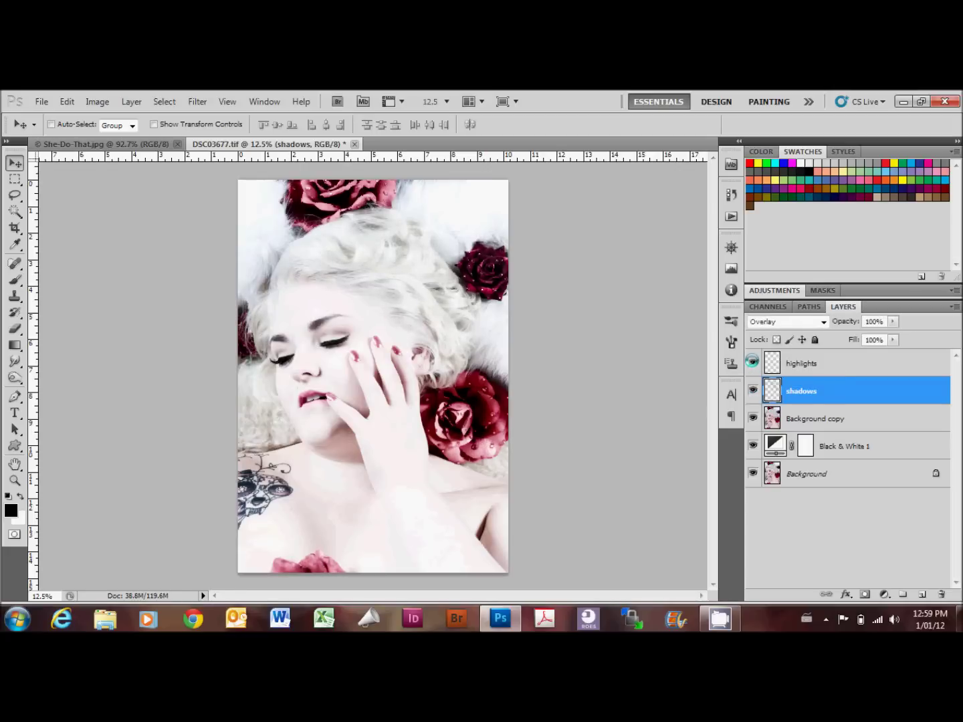
click(752, 362)
click(797, 363)
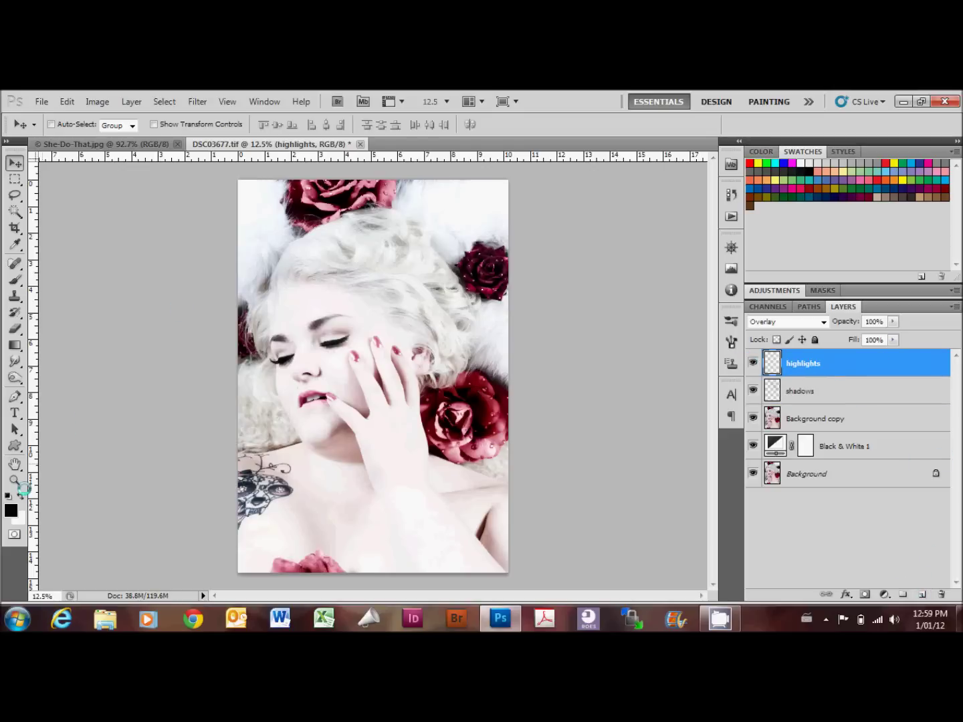
Step: Zoom in and set a soft brush to 30% opacity with white as the paint colour
key(ctrl+plus)
key(ctrl+plus)
key(ctrl+plus)
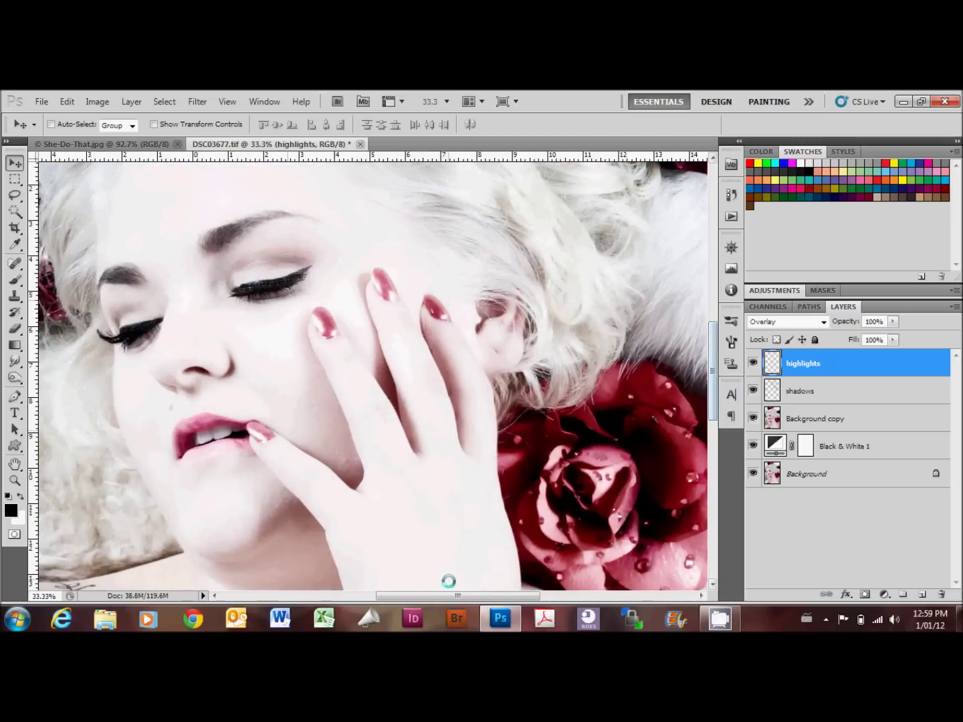
drag(472, 595, 498, 595)
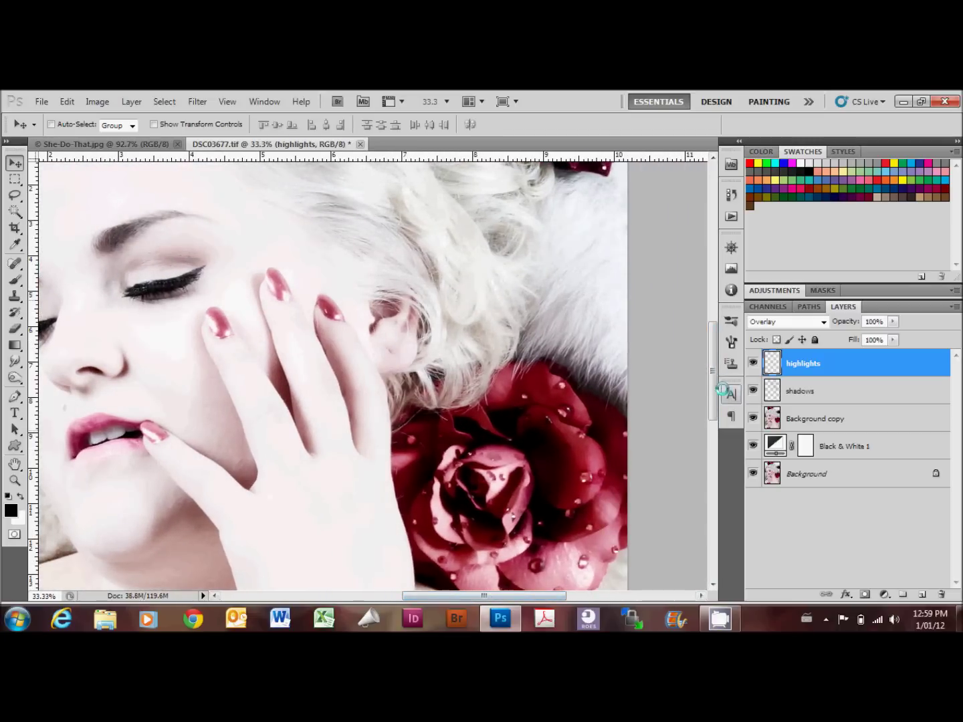
drag(711, 400, 708, 314)
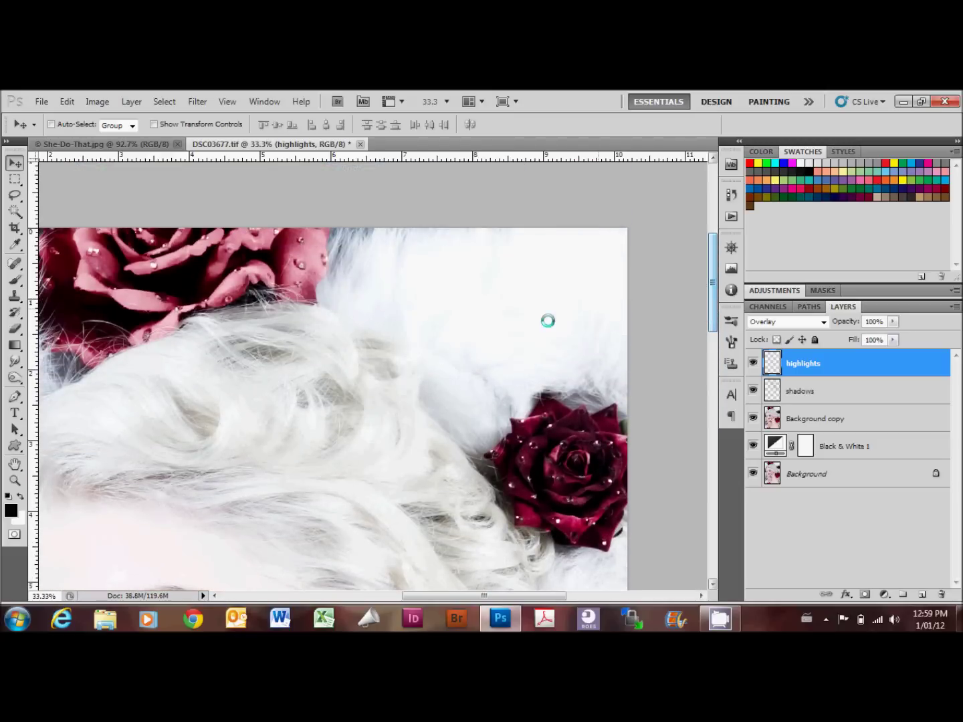
drag(488, 595, 473, 595)
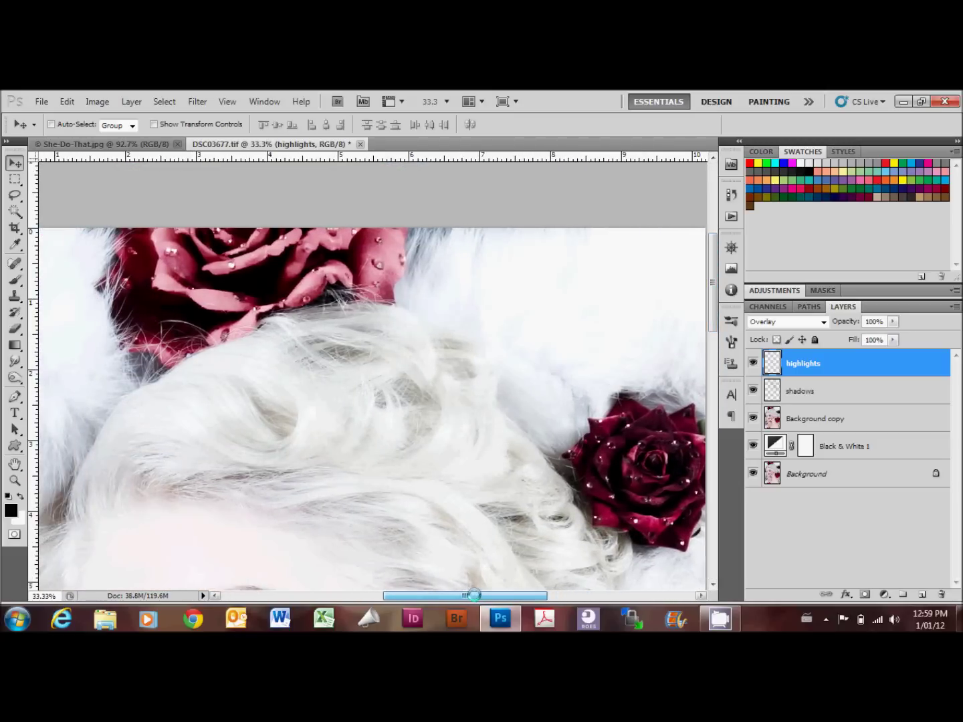
click(15, 280)
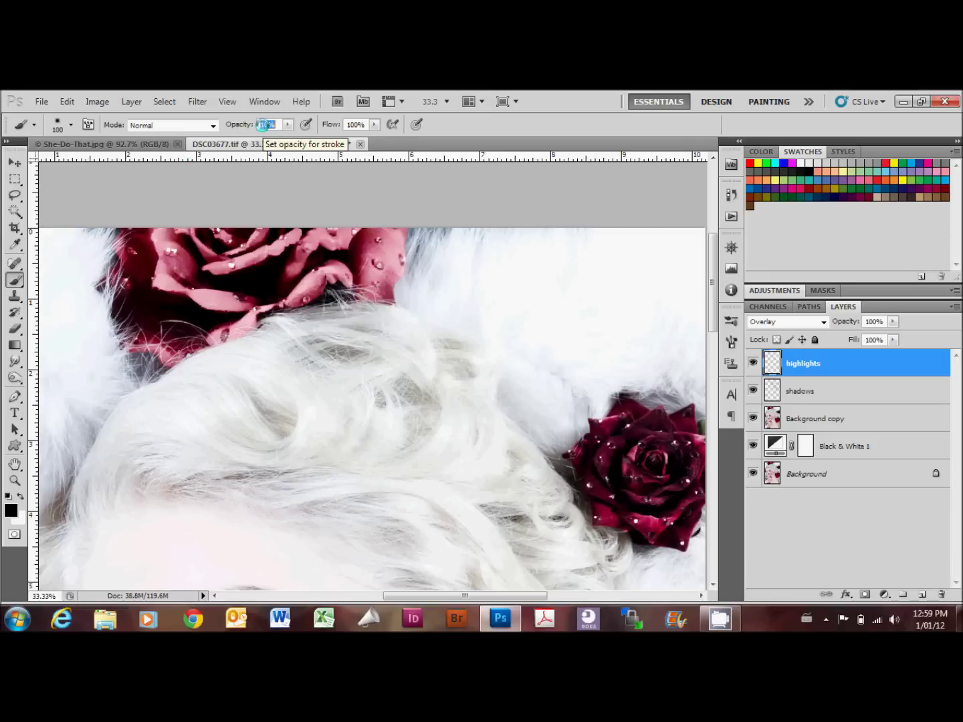
text(30)
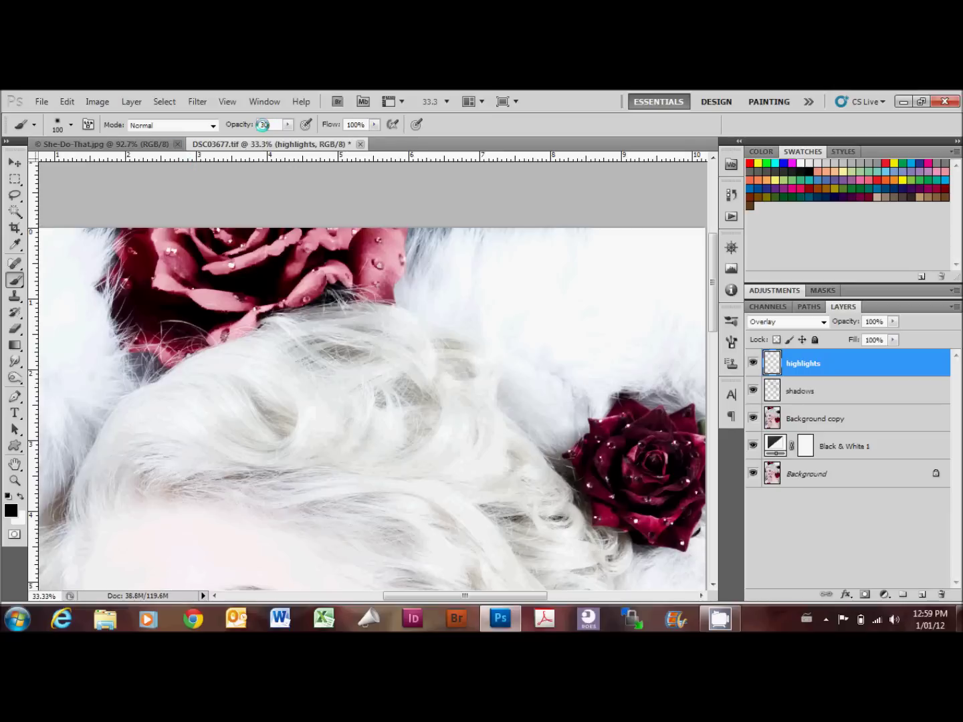
click(21, 496)
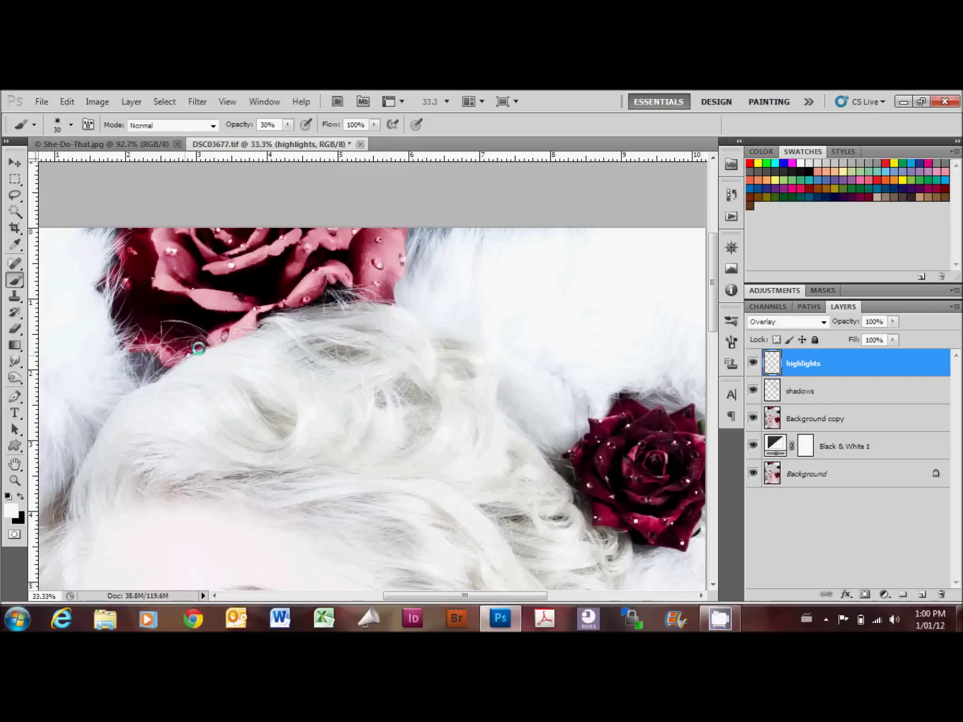
Step: Brighten the hair and the large rose with soft white, then fit the image to the window
drag(392, 595, 426, 595)
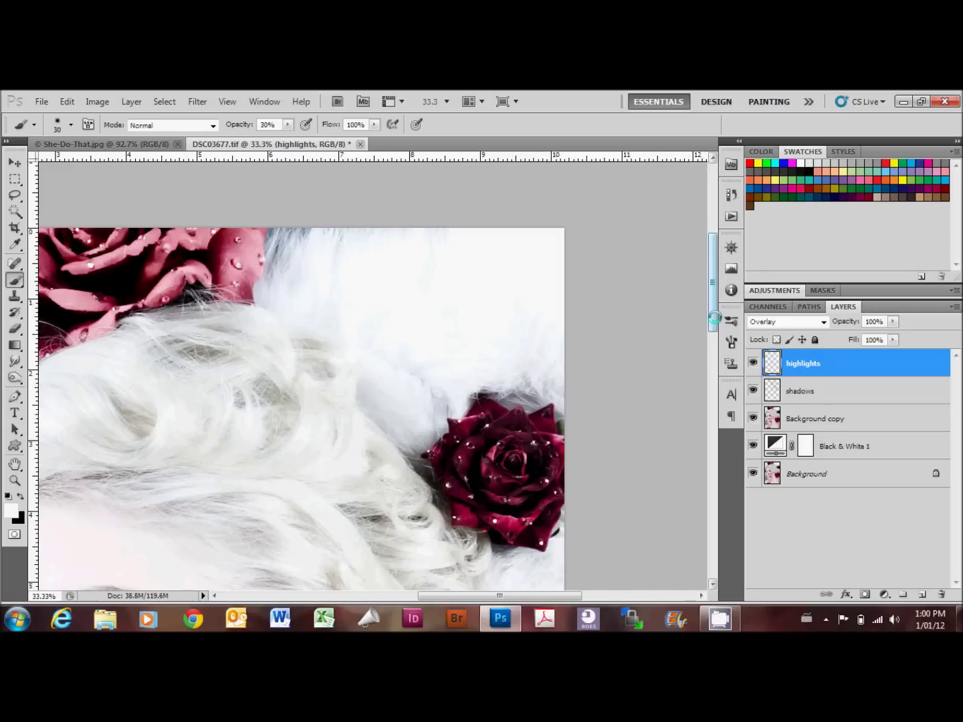
drag(713, 315, 711, 410)
key(bracketright)
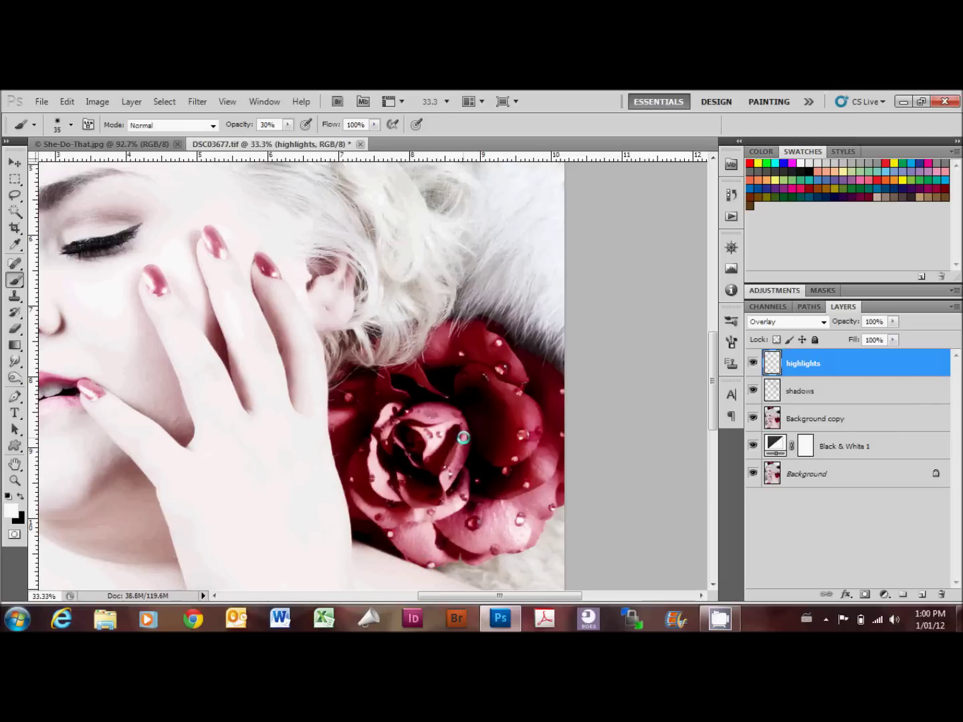
key(ctrl+0)
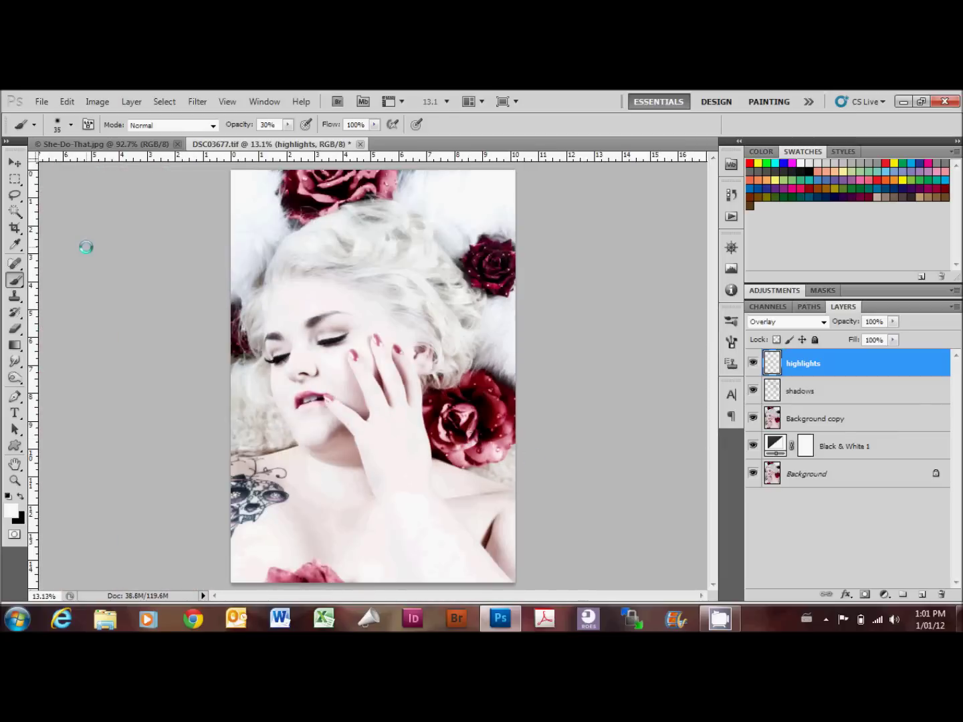
click(15, 163)
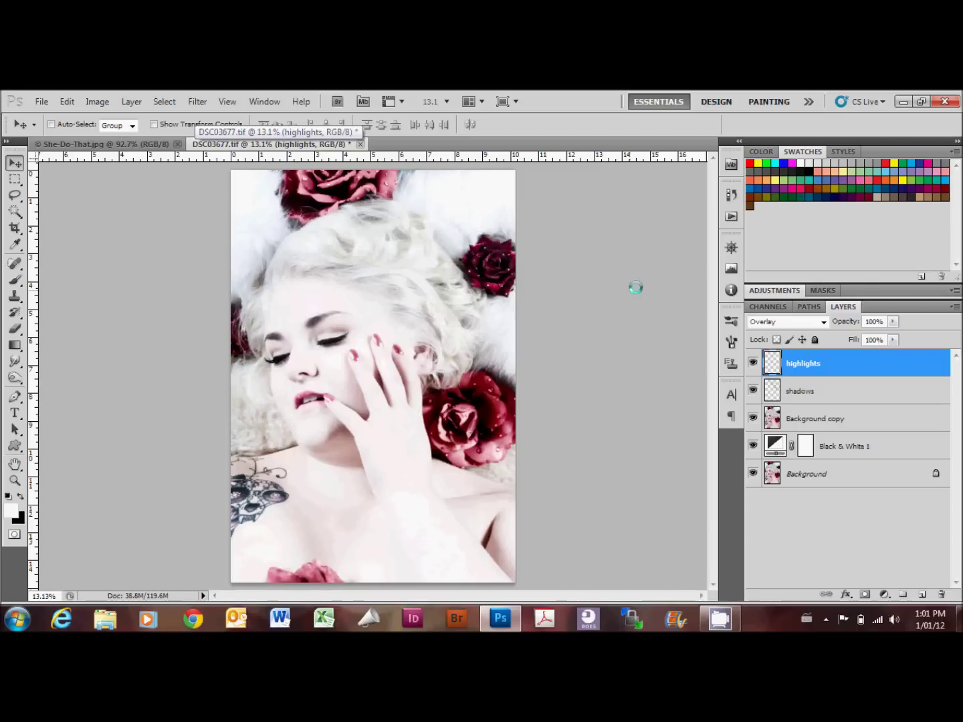
alt+click(752, 474)
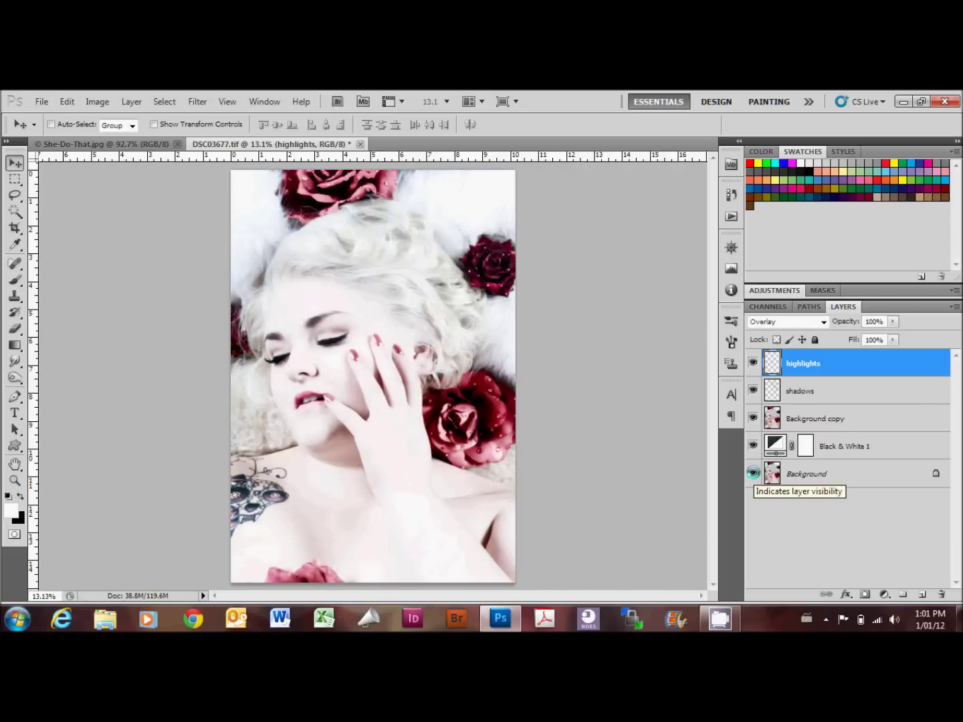
click(834, 448)
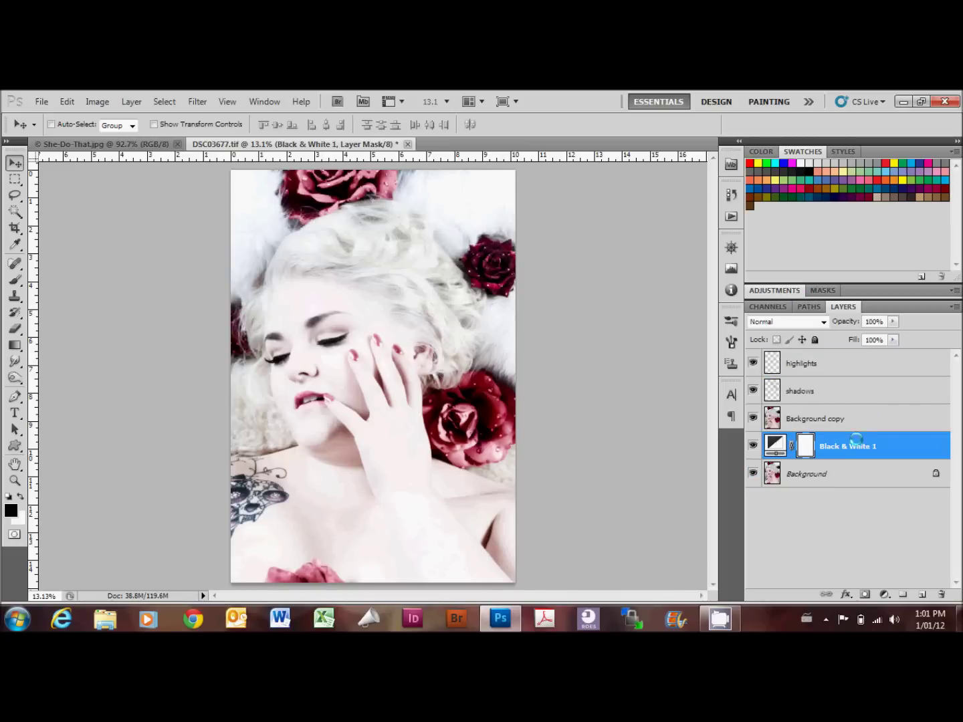
click(783, 291)
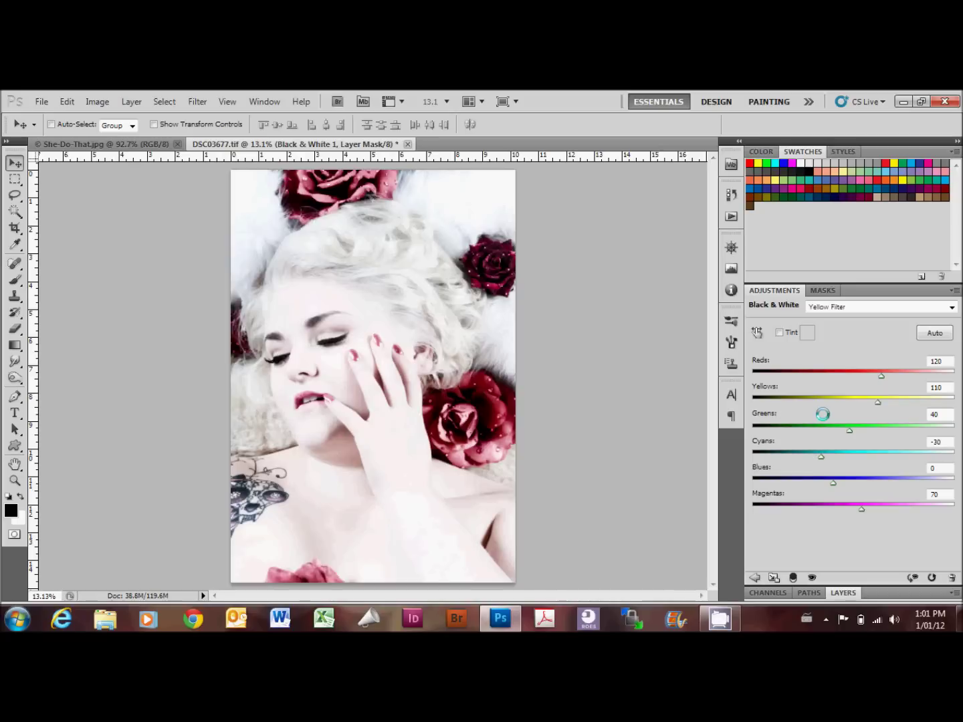
click(851, 306)
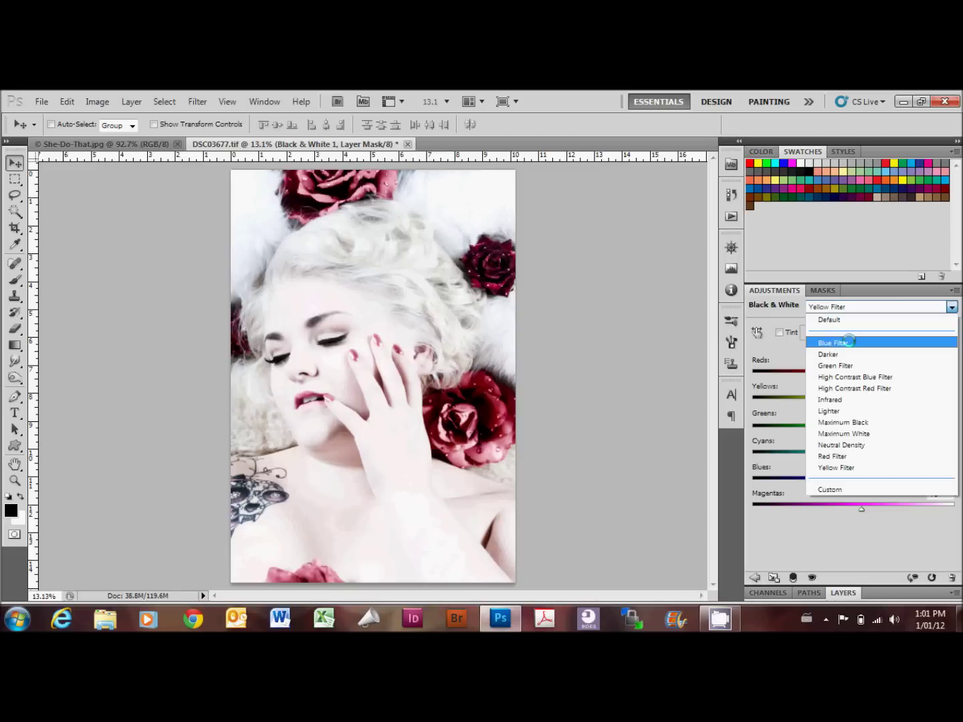
click(848, 341)
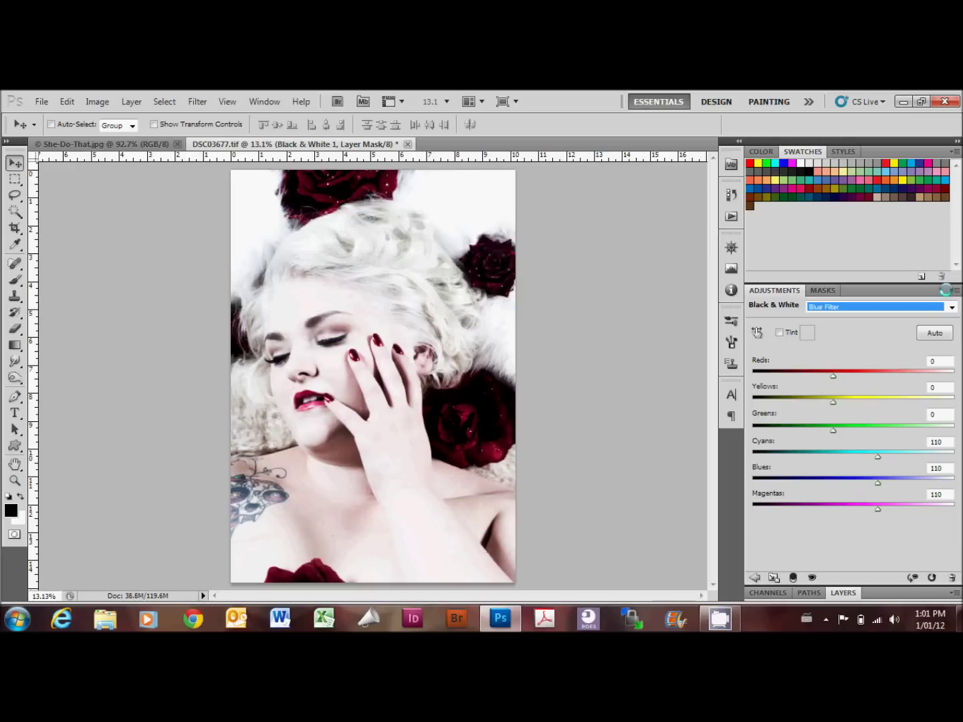
key(Down)
key(Down)
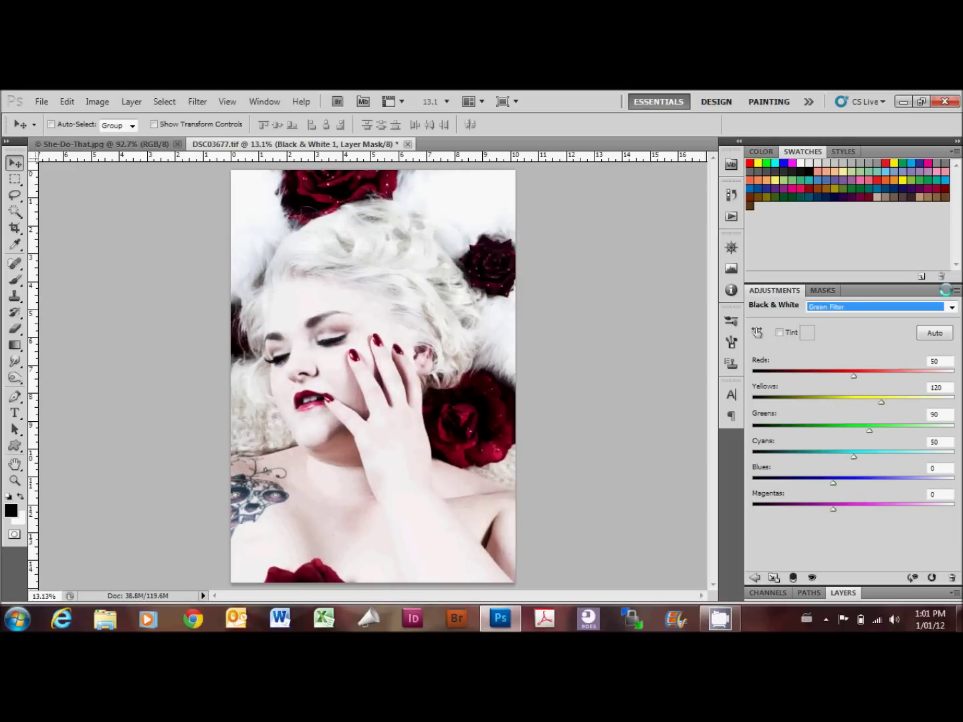
key(Down)
key(Down)
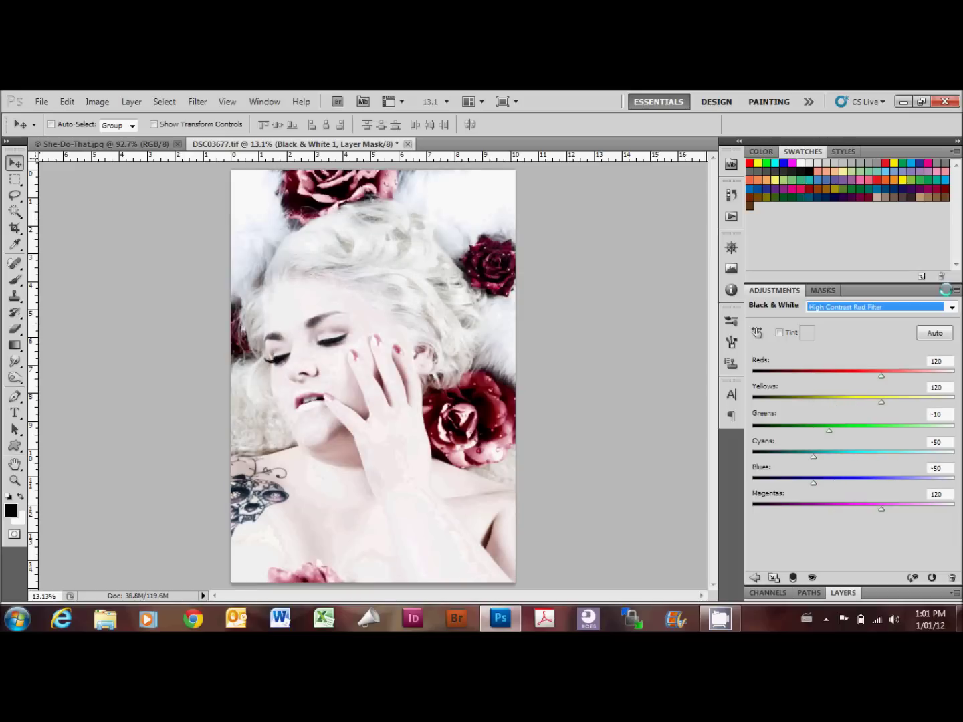
key(Down)
key(Up)
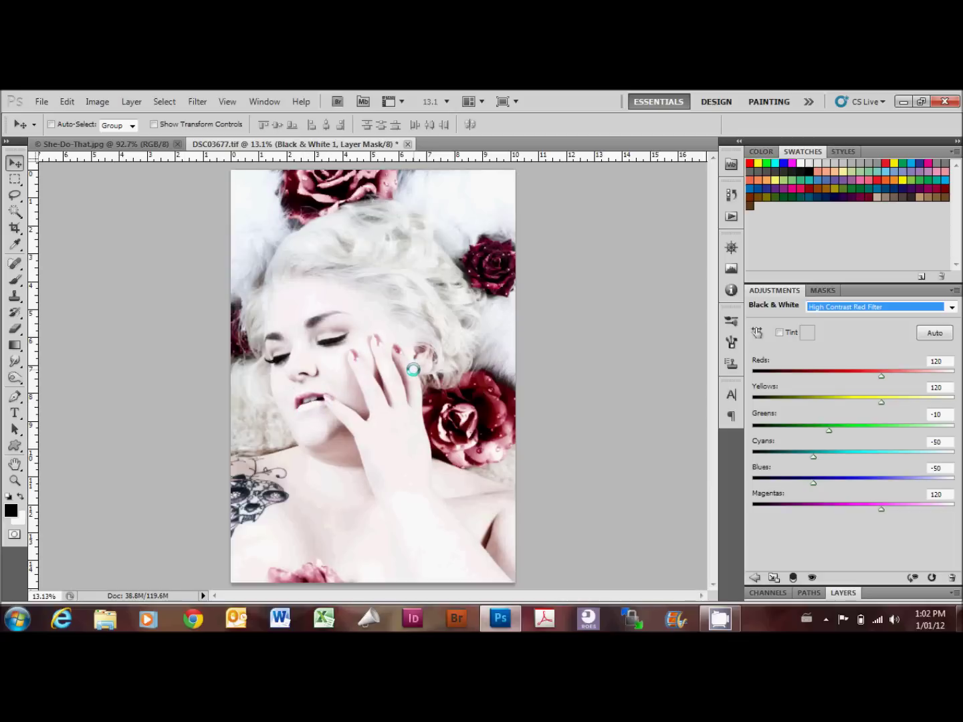
key(Down)
key(Down)
key(Down)
key(Down)
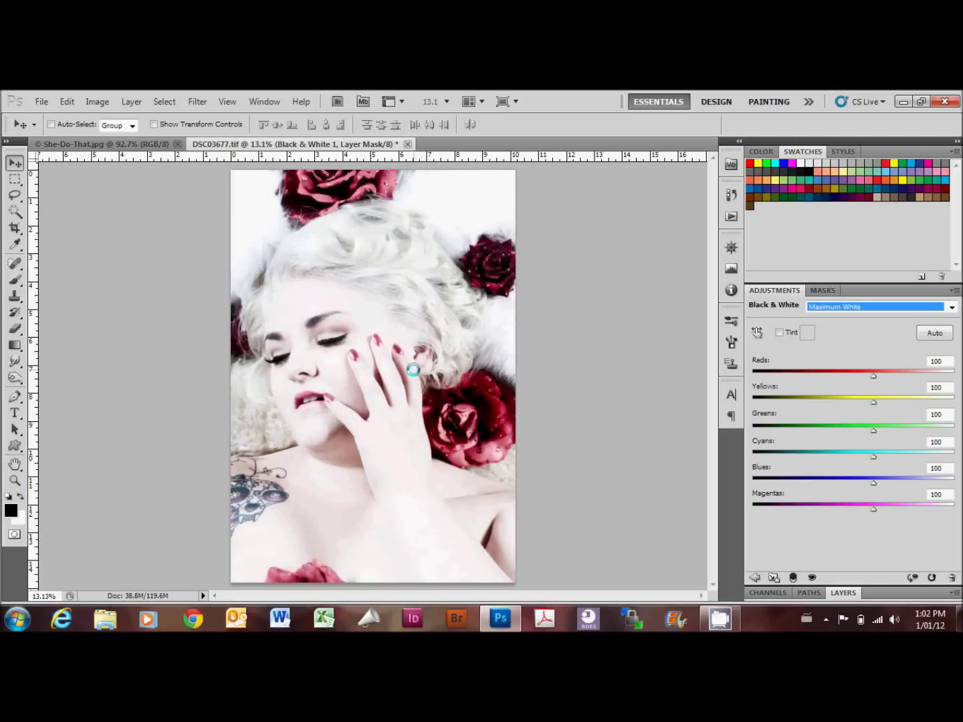
key(Down)
key(Down)
key(Down)
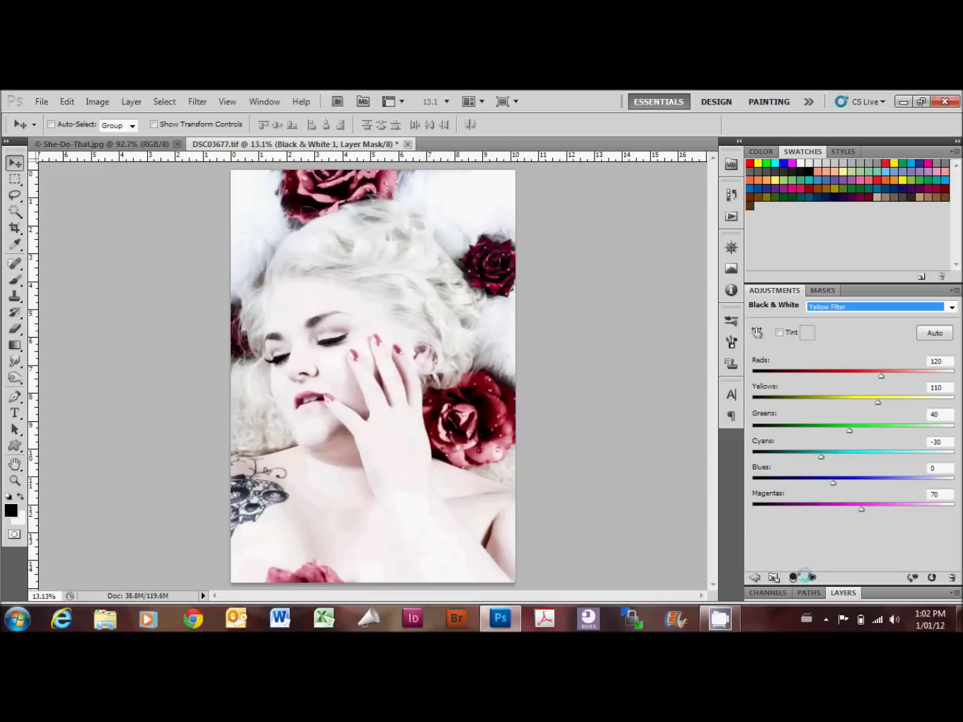
click(843, 593)
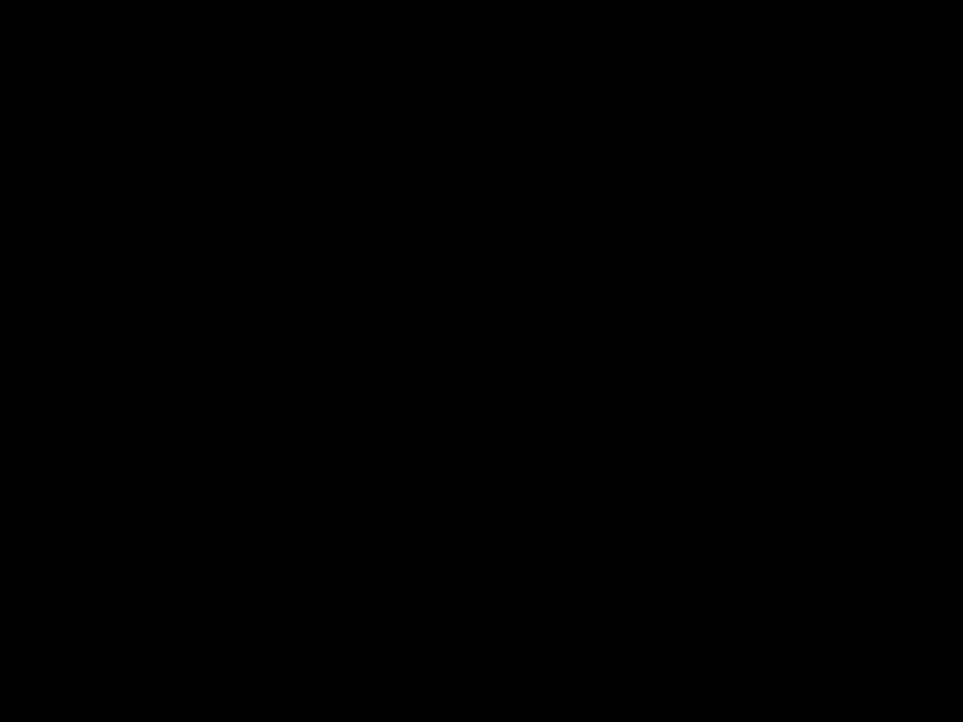